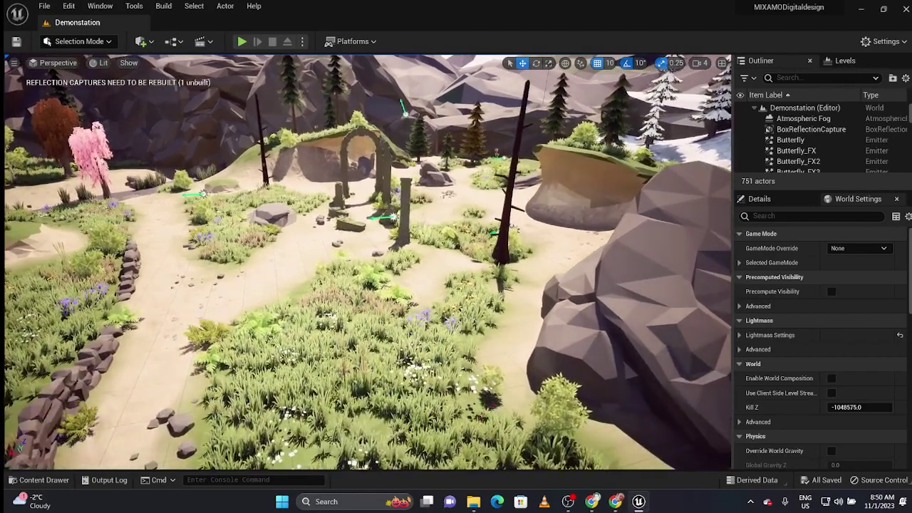
Step: Delete the dead pine tree beside the path and the two left stone-wall pieces
click(506, 226)
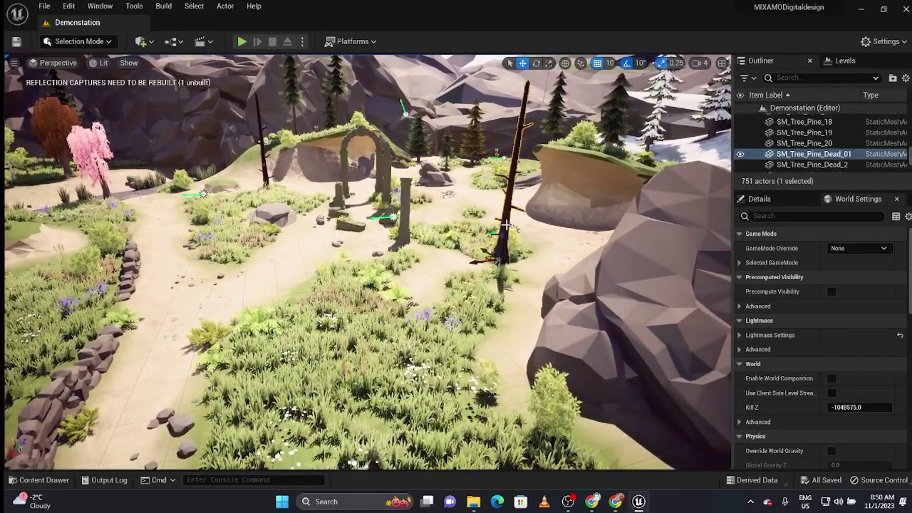
key(Delete)
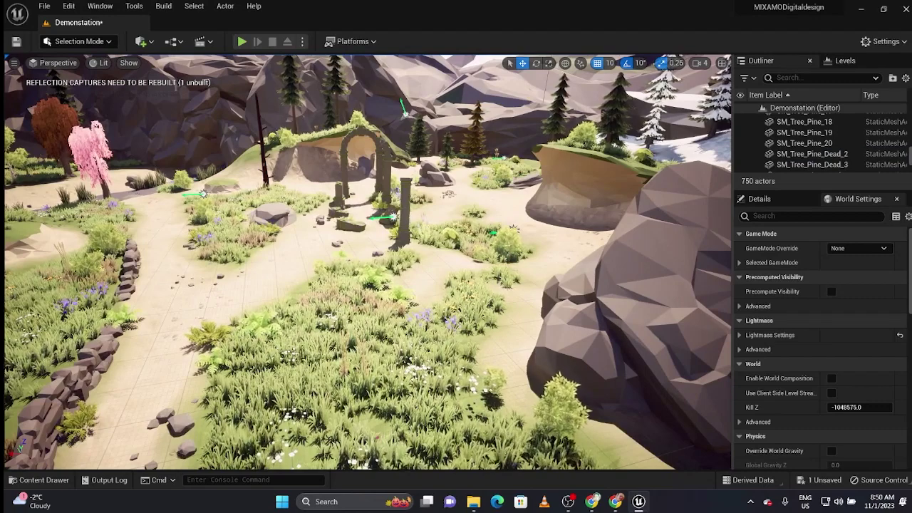
click(403, 225)
click(125, 285)
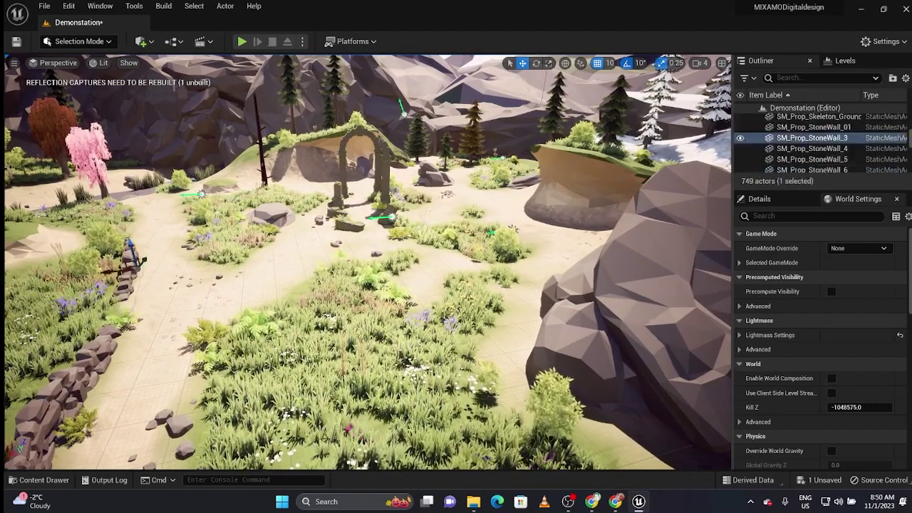
key(Delete)
click(36, 428)
key(Delete)
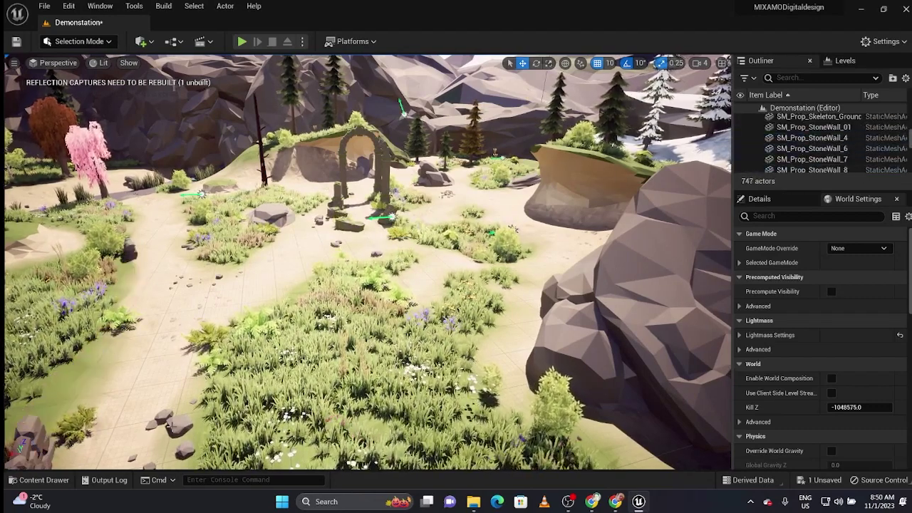
Step: Delete the bottom-left pebbles, the broken pillar by the arch and the large right rock
click(169, 420)
key(Delete)
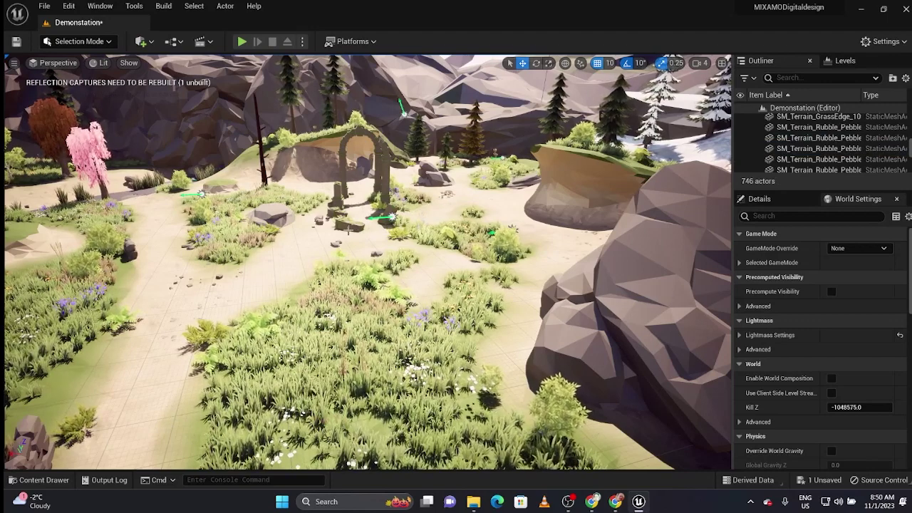
click(348, 233)
key(Delete)
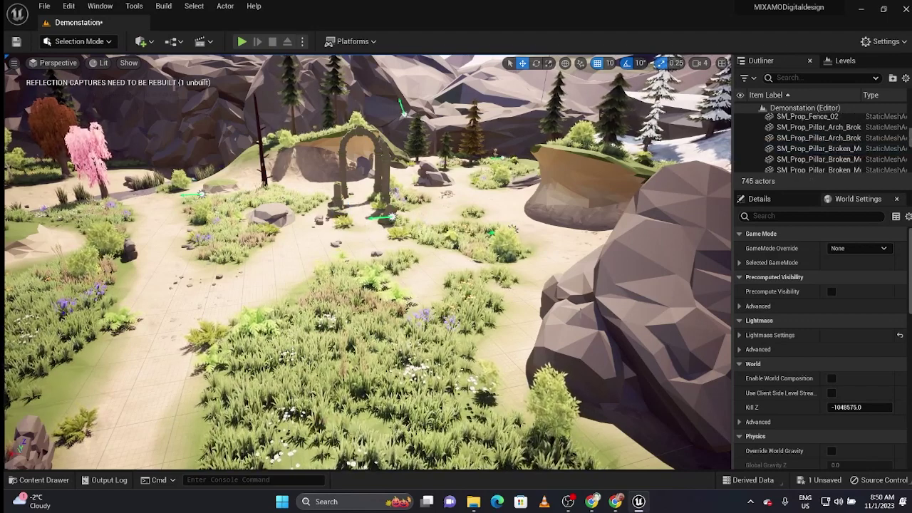
click(569, 325)
key(Delete)
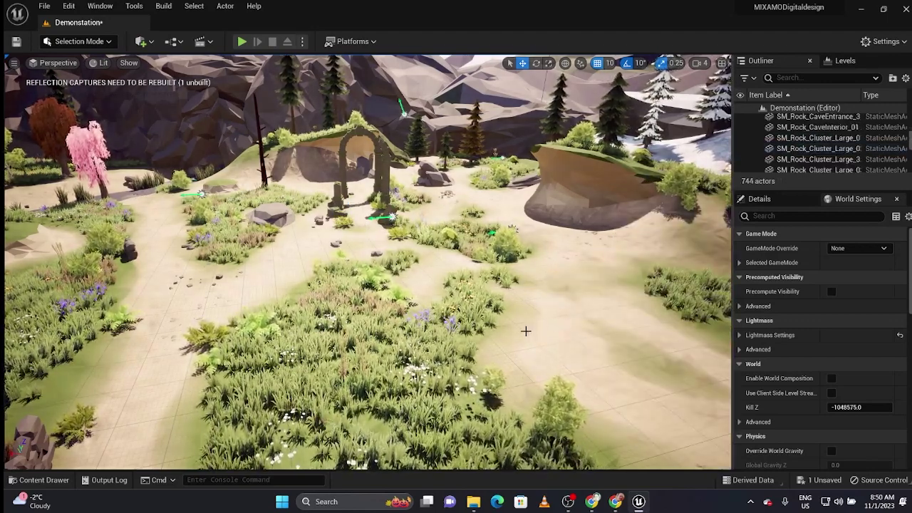
drag(526, 330, 274, 113)
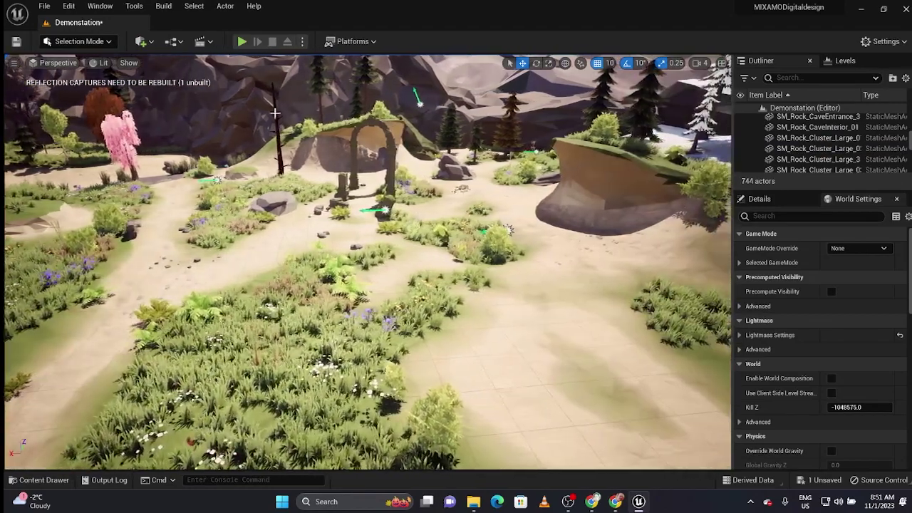
Step: Add a cube from Quick Add > Shapes and nudge it slightly left
click(150, 44)
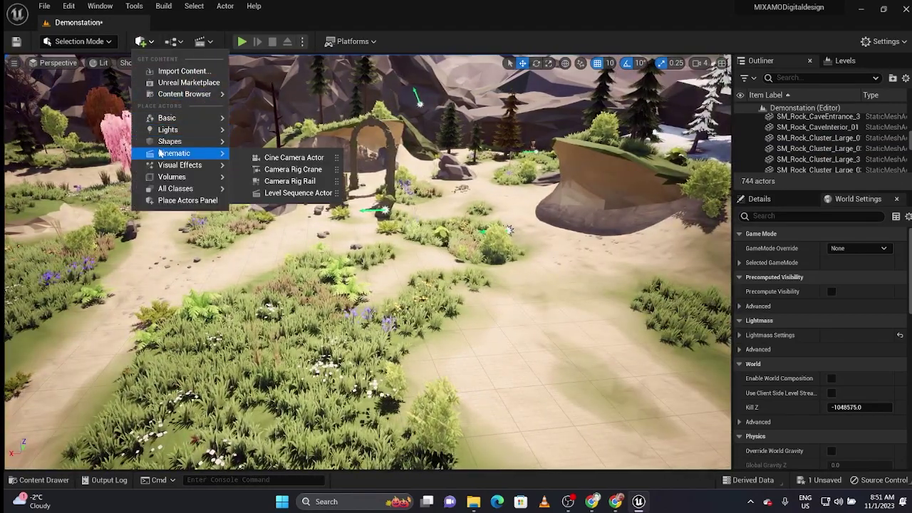
mouse_move(165, 145)
click(270, 146)
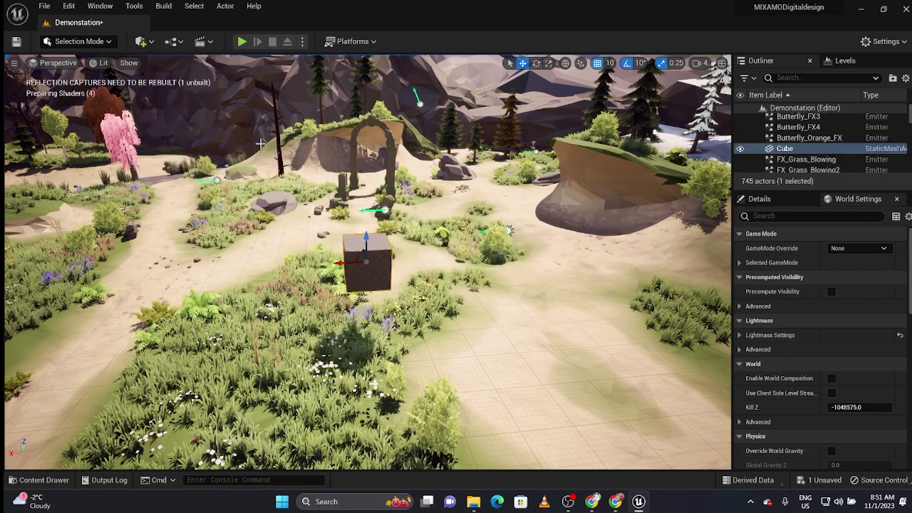
key(e)
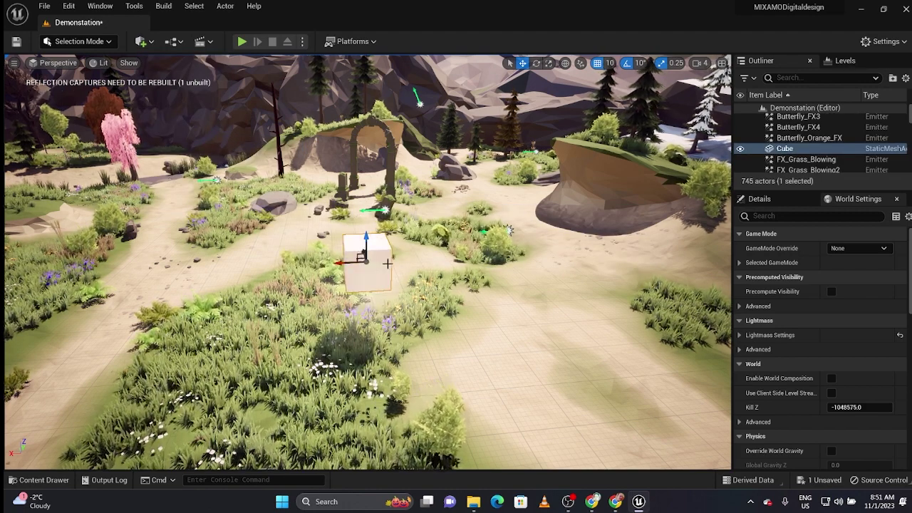
key(r)
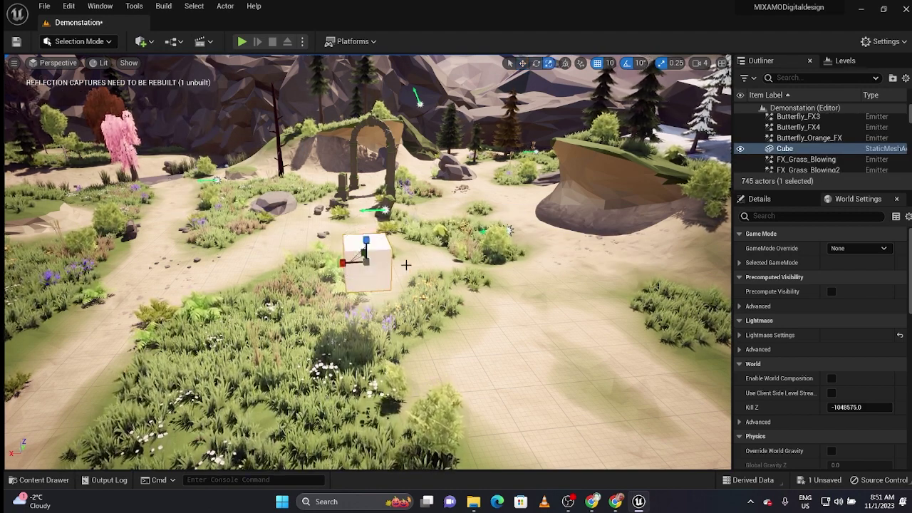
key(w)
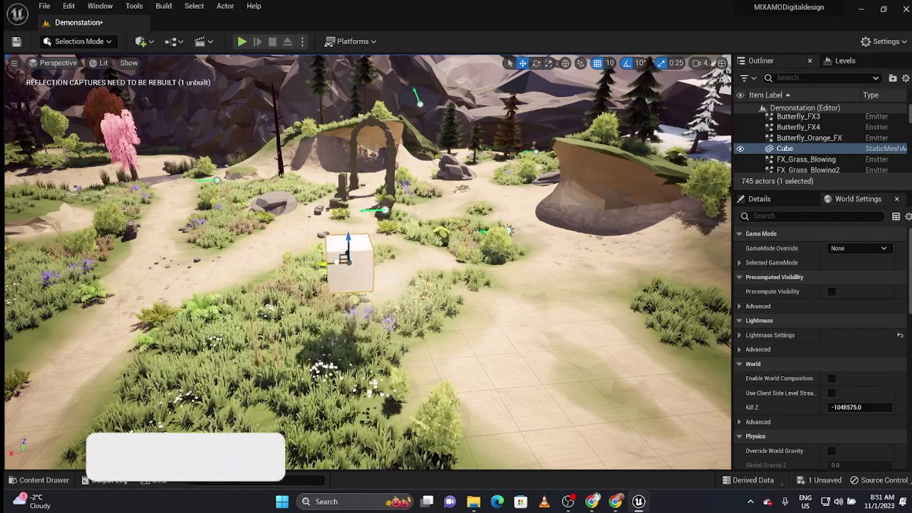
drag(362, 260, 357, 258)
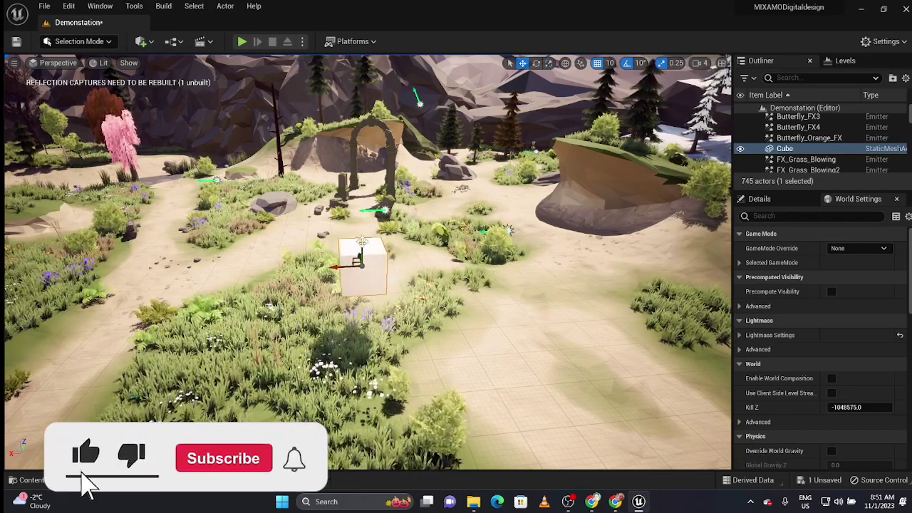
Step: Rotate the cube about 10 degrees and further, then squash it lower and rescale it
key(e)
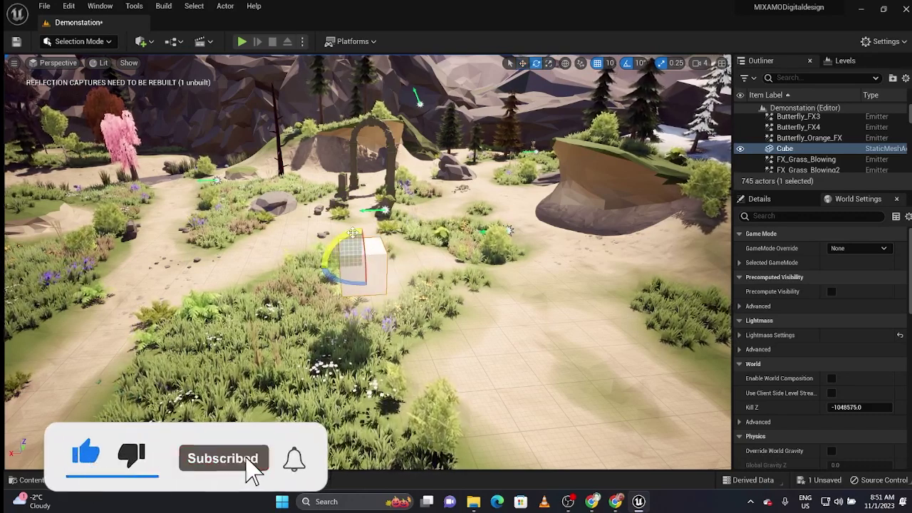
mouse_move(353, 233)
mouse_down()
mouse_move(342, 235)
mouse_move(399, 239)
mouse_up()
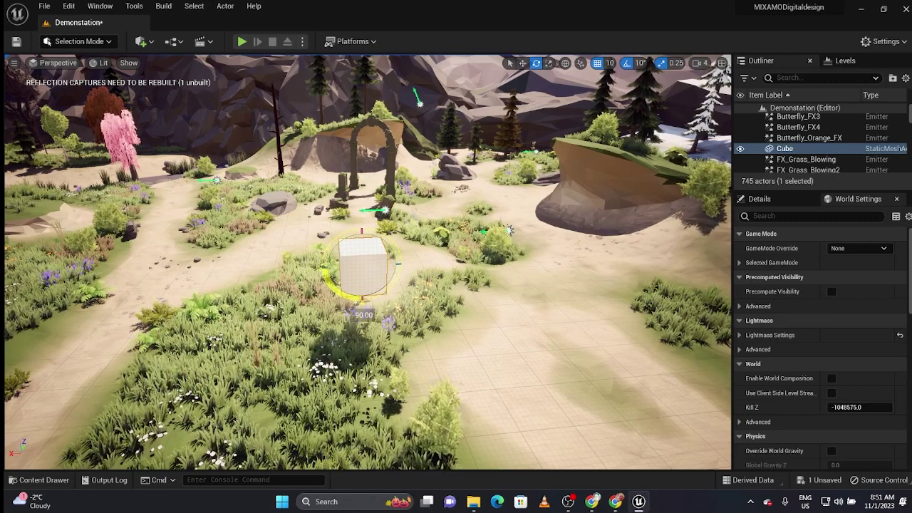
drag(363, 310, 307, 272)
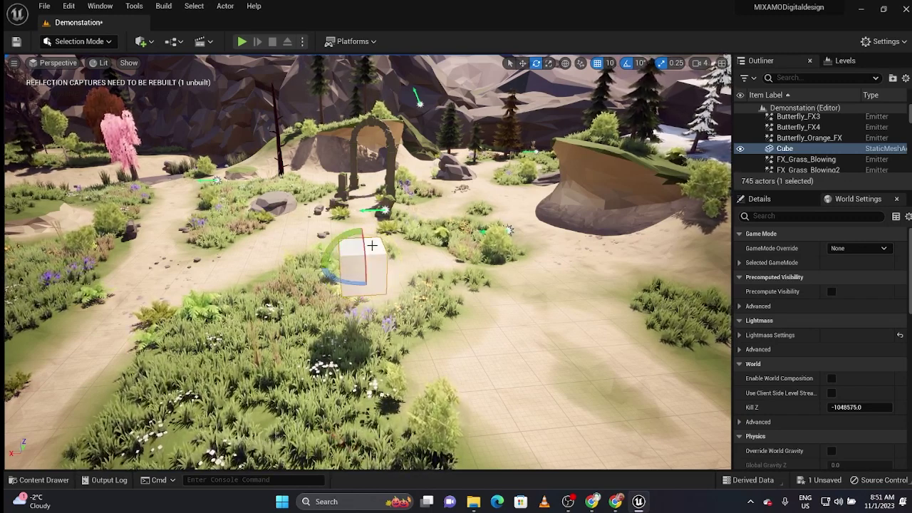
key(r)
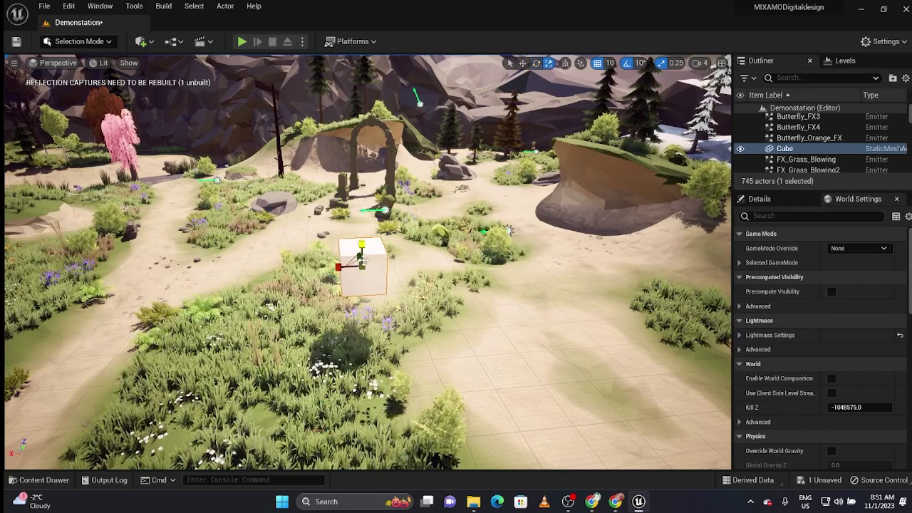
drag(362, 261, 362, 274)
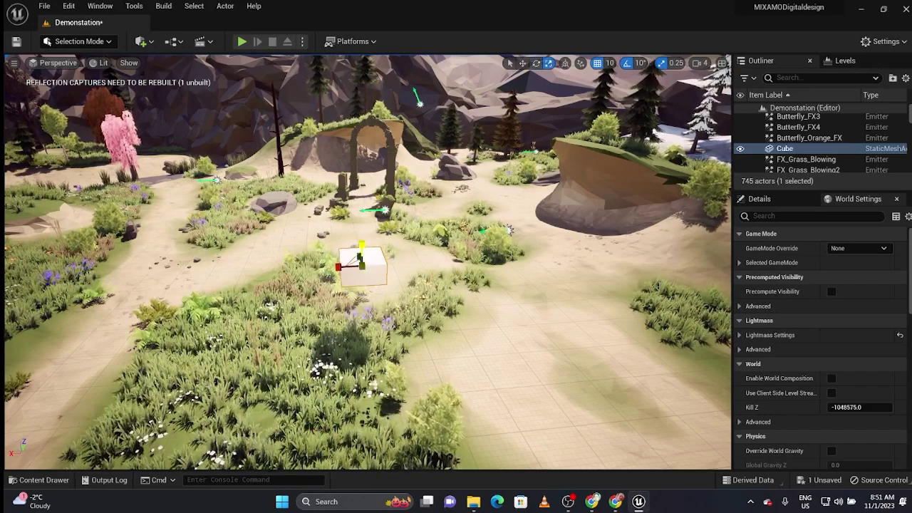
click(337, 268)
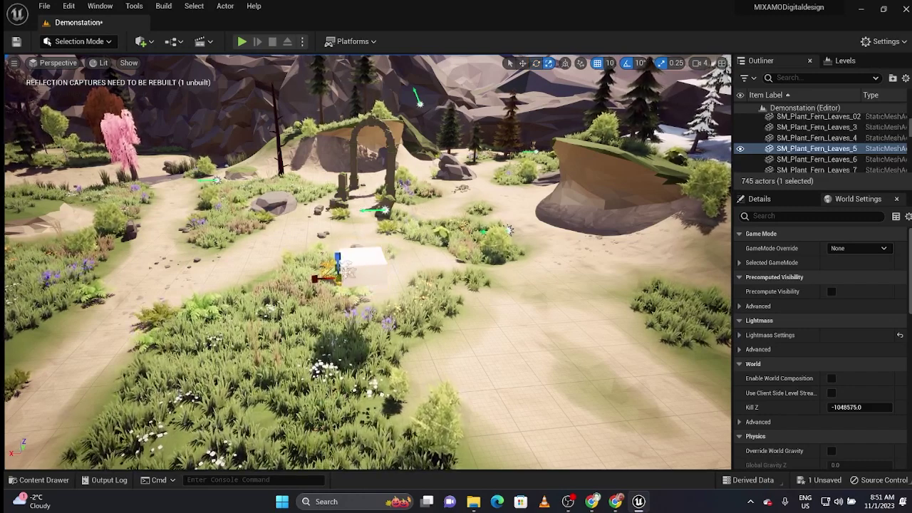
click(362, 265)
mouse_move(360, 268)
mouse_down()
mouse_move(353, 278)
mouse_move(356, 246)
mouse_up()
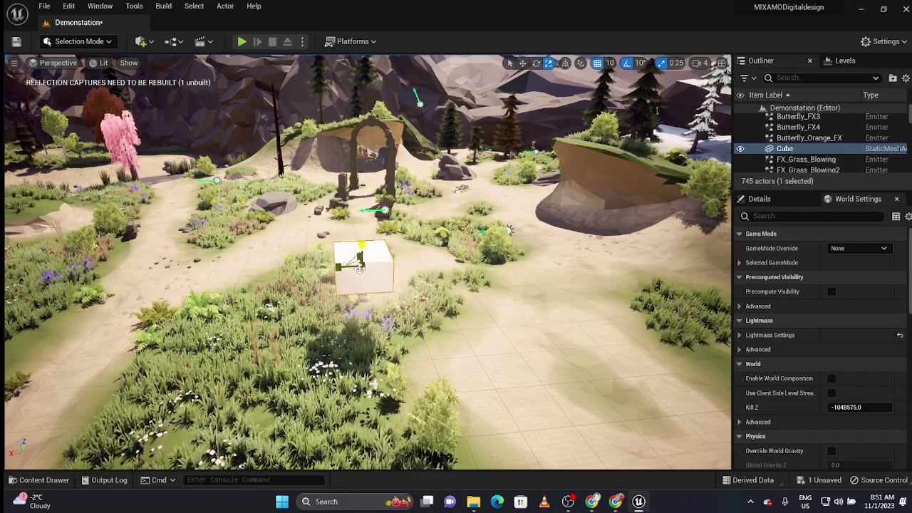
Step: Scale the cube into a long bar, then widen and deepen it into a broad slab and raise it
drag(339, 267, 424, 265)
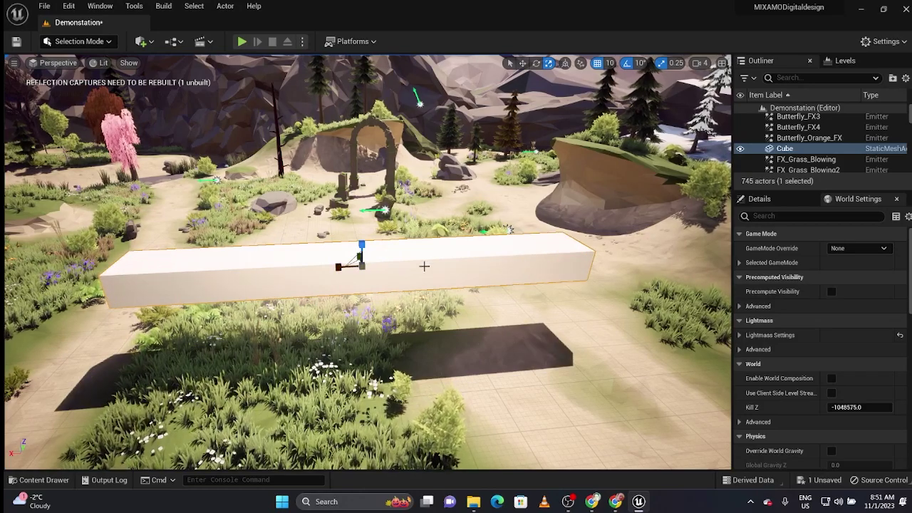
mouse_move(418, 271)
right_down()
mouse_move(399, 275)
mouse_move(384, 267)
mouse_move(392, 264)
right_up()
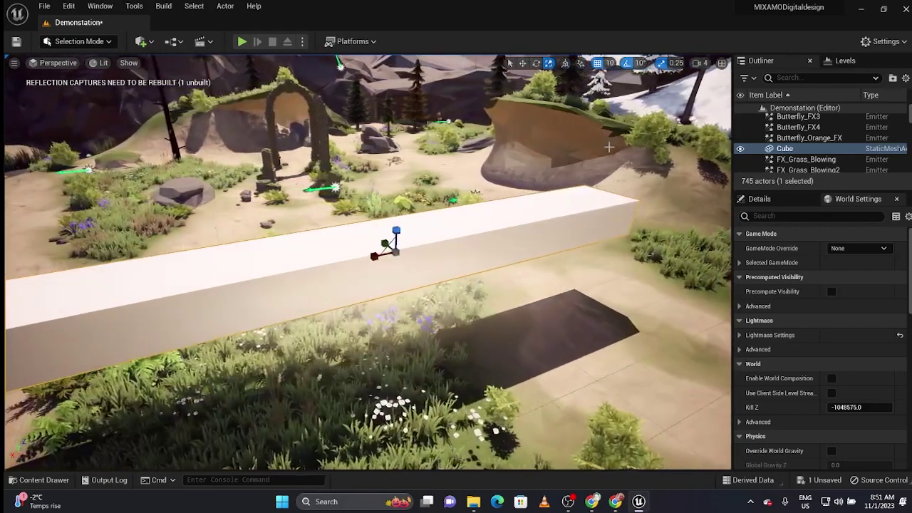
click(703, 64)
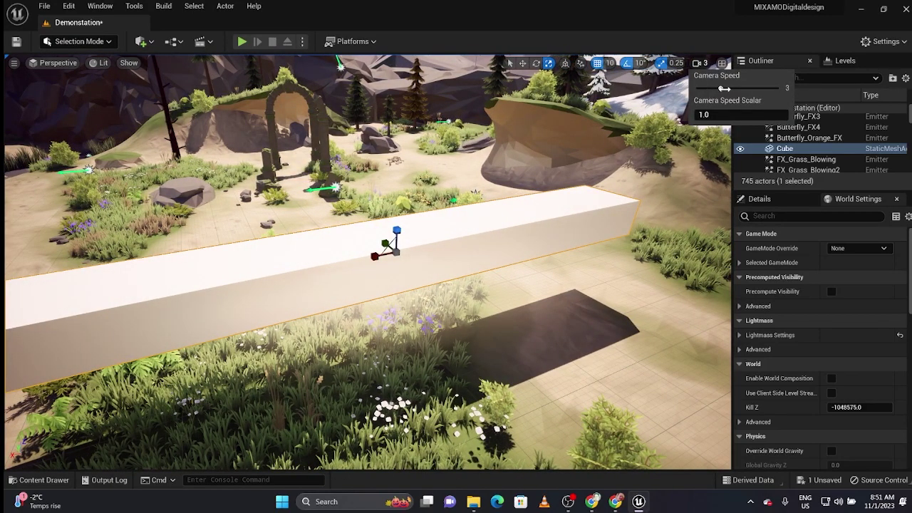
right_drag(641, 214, 585, 235)
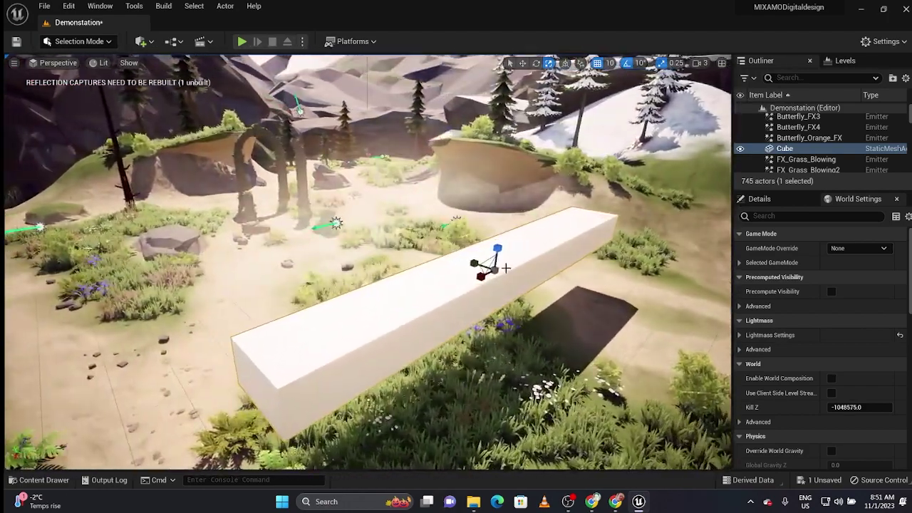
mouse_move(488, 265)
mouse_down()
mouse_move(531, 253)
mouse_move(497, 246)
mouse_up()
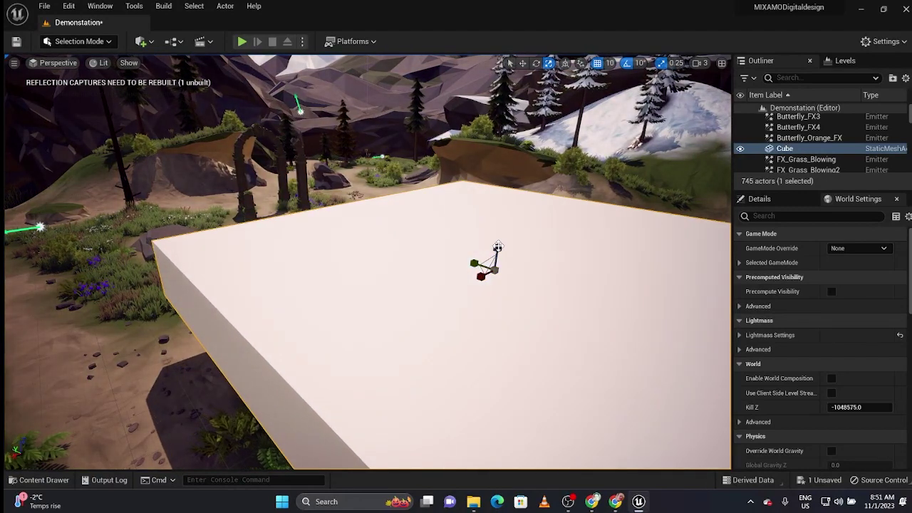
right_drag(497, 246, 481, 313)
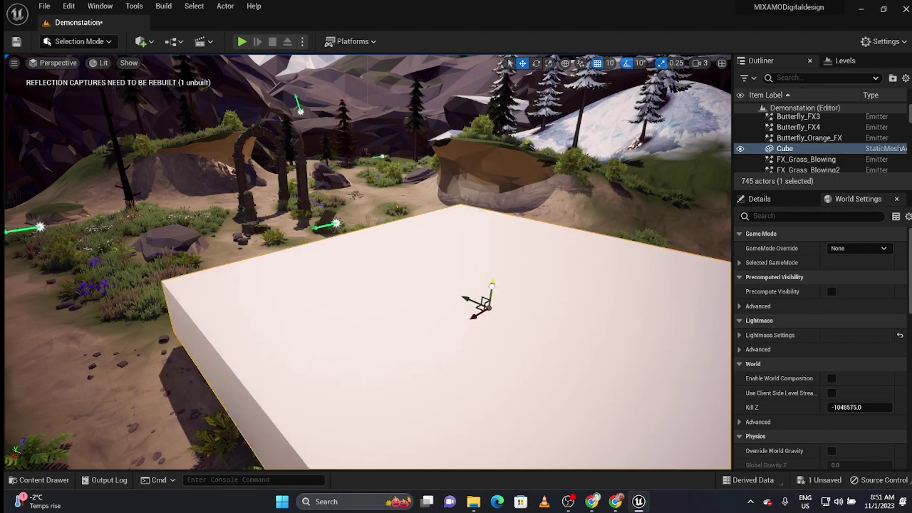
drag(483, 314, 504, 241)
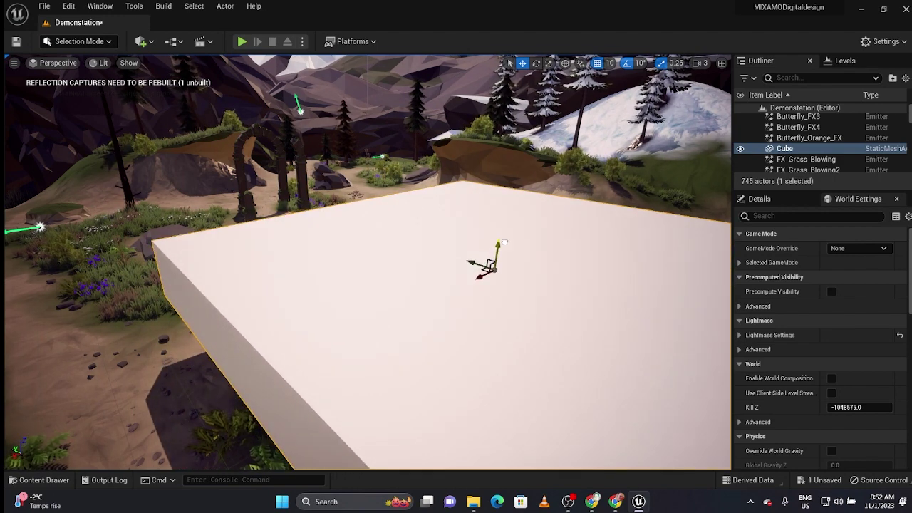
Step: Undo the slab's height increase, view it from its corner, and deselect it
key(ctrl+z)
mouse_move(557, 337)
right_down()
mouse_move(499, 342)
mouse_move(492, 313)
right_up()
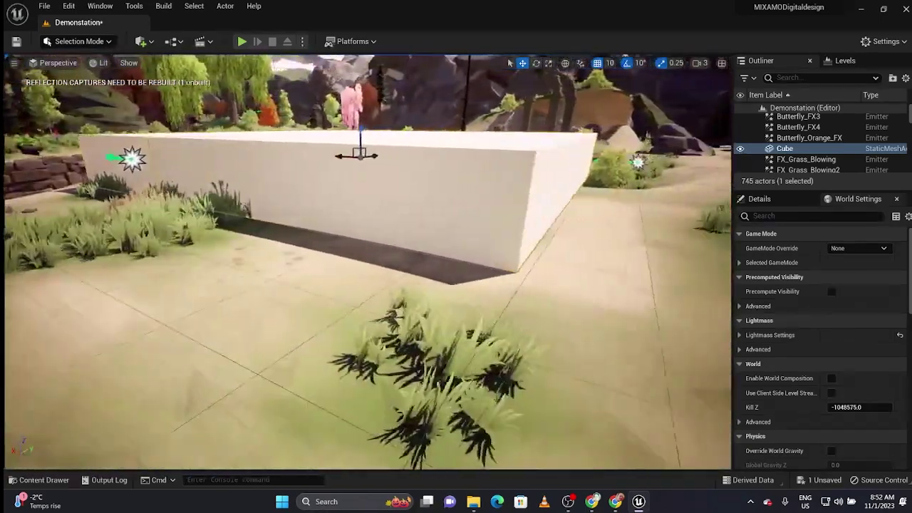
right_drag(553, 335, 554, 335)
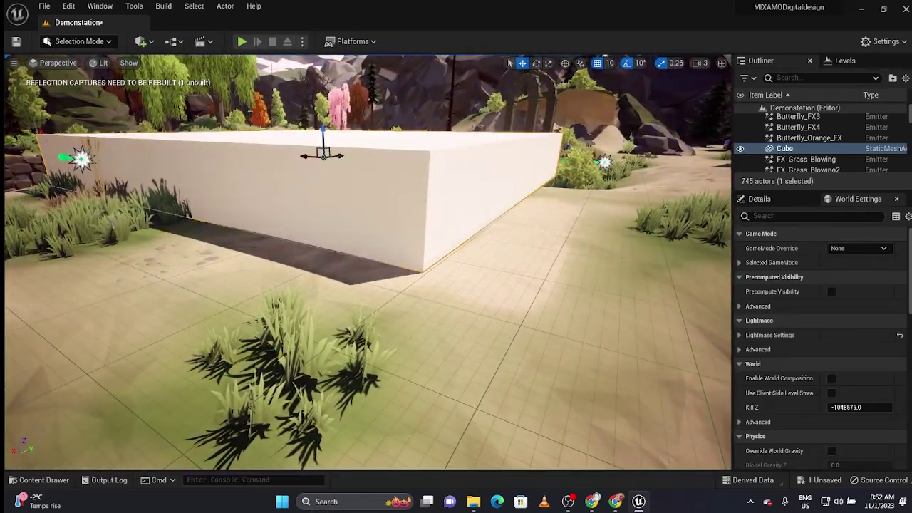
click(270, 391)
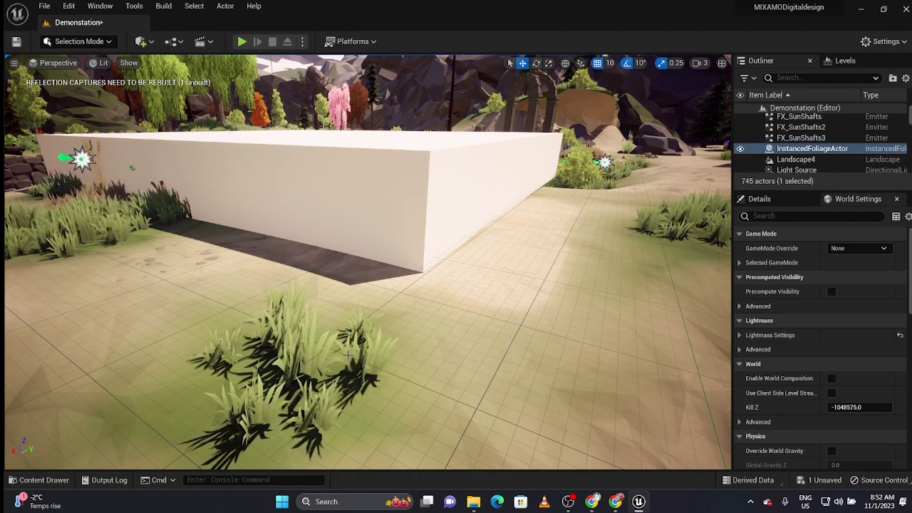
scroll(342, 342, down, 5)
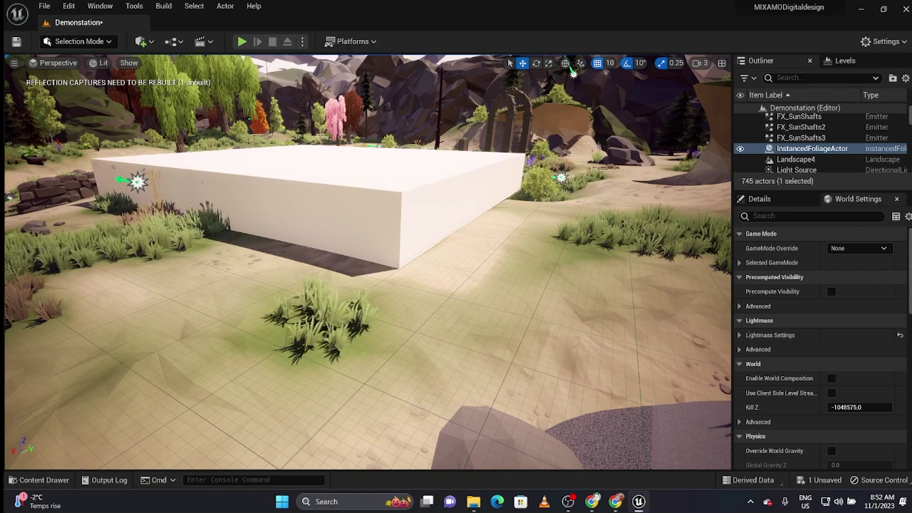
Step: Duplicate the bush behind the slab to the slab's front-left corner
click(540, 178)
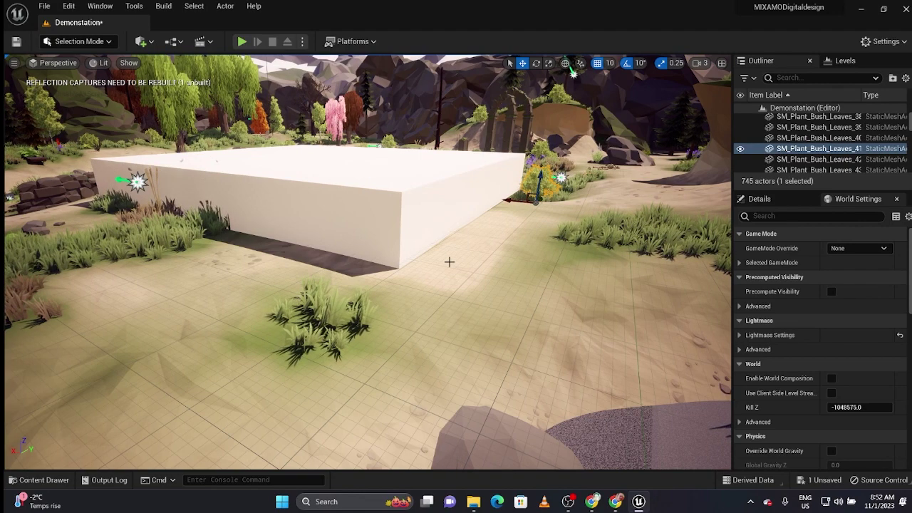
alt+drag(365, 264, 428, 264)
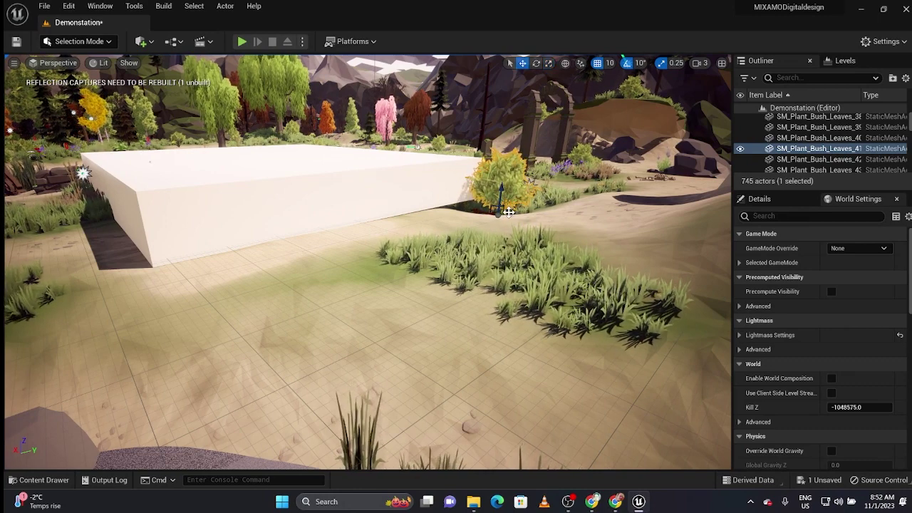
drag(488, 213, 231, 282)
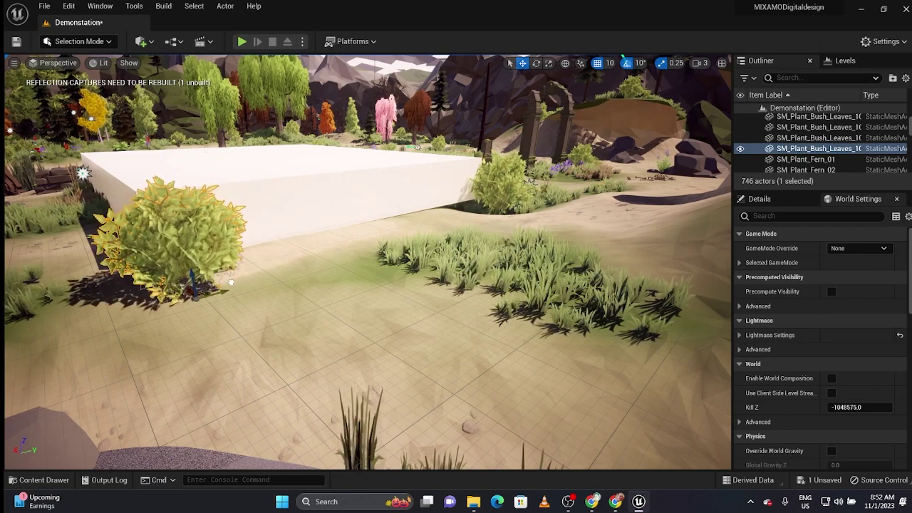
Step: Move the wooden road sign up beside the stone wall
click(499, 200)
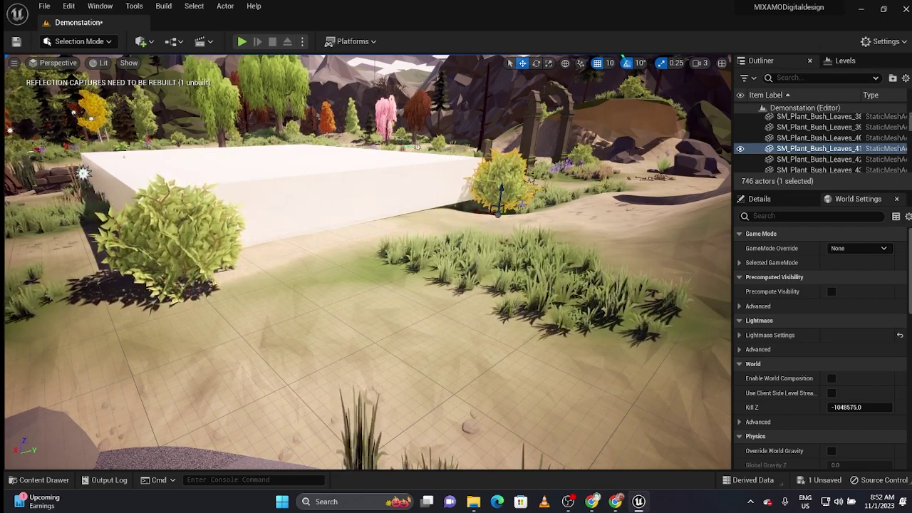
mouse_move(499, 199)
alt+mouse_down()
mouse_move(532, 210)
mouse_move(525, 225)
mouse_move(399, 228)
alt+mouse_up()
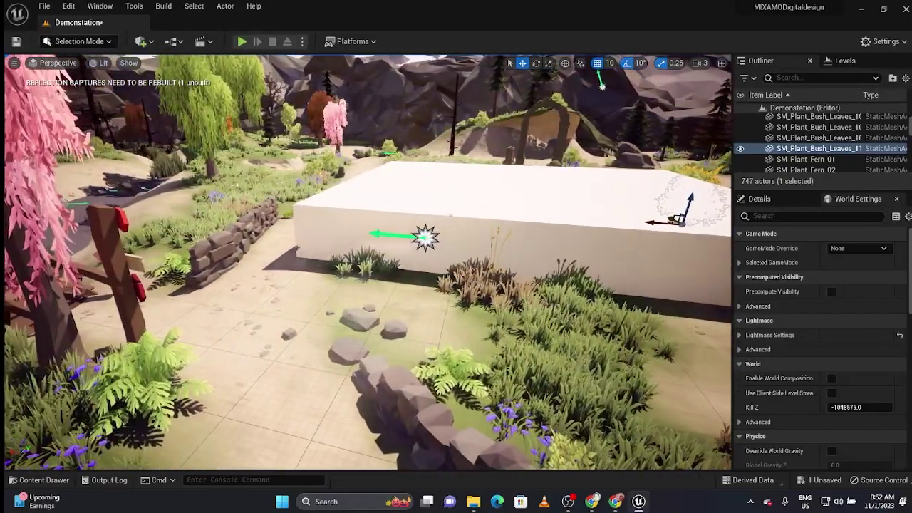
alt+drag(399, 228, 441, 228)
click(69, 284)
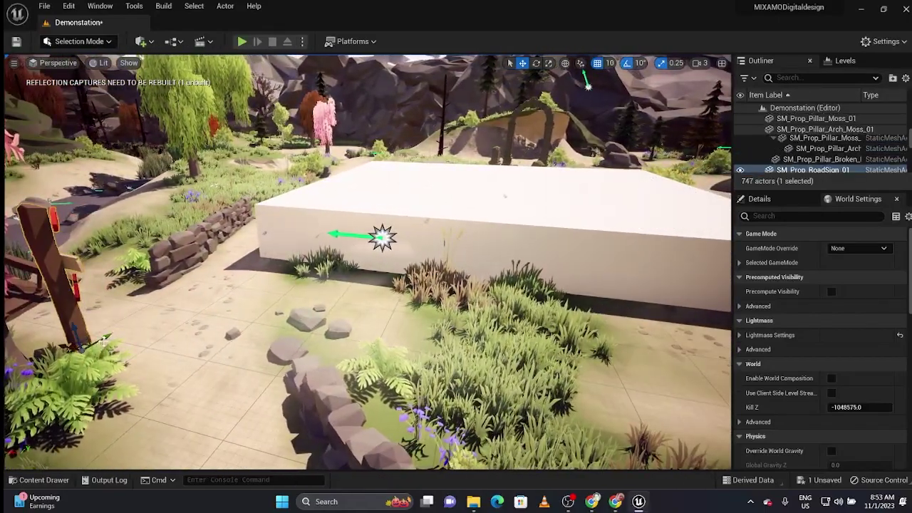
drag(104, 338, 206, 283)
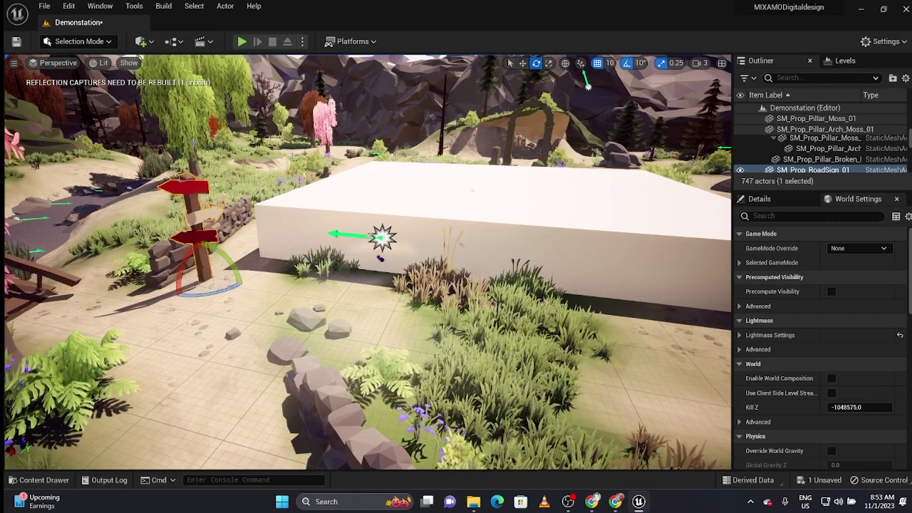
Step: Duplicate the small willow tree and place the copy to the right
click(324, 129)
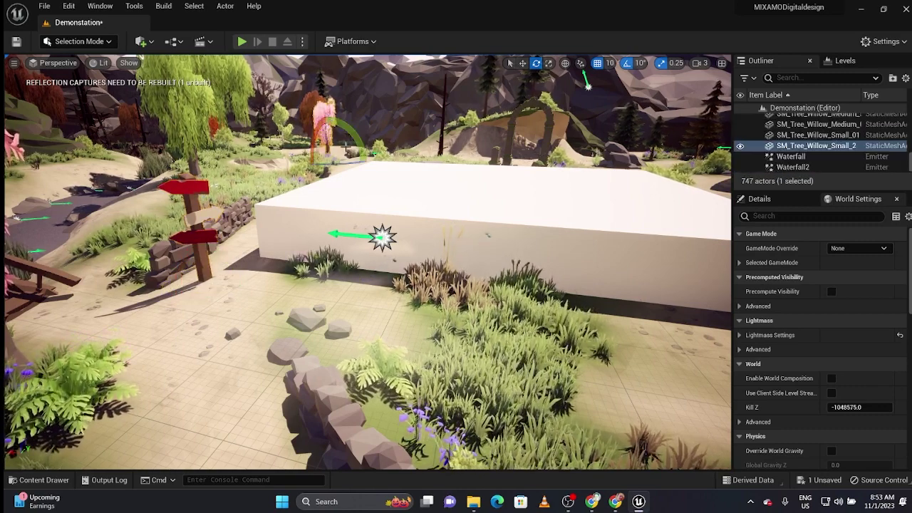
key(w)
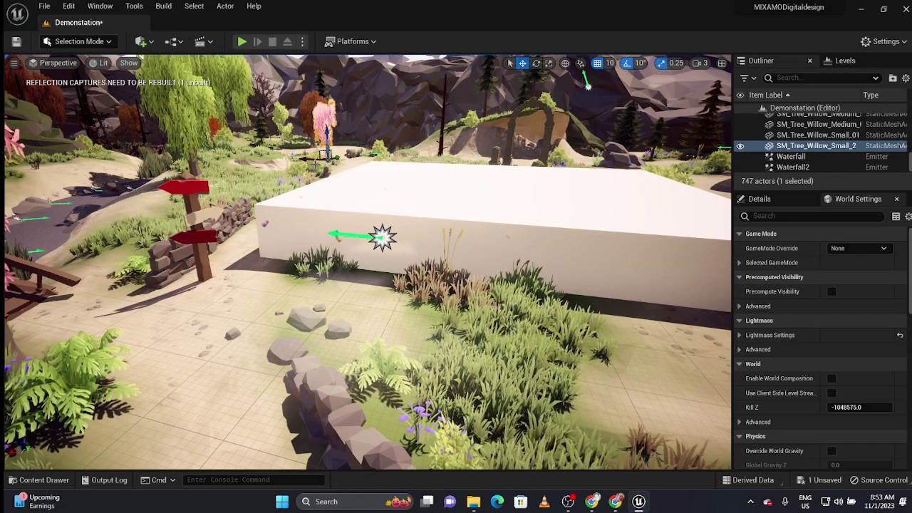
alt+drag(315, 158, 643, 204)
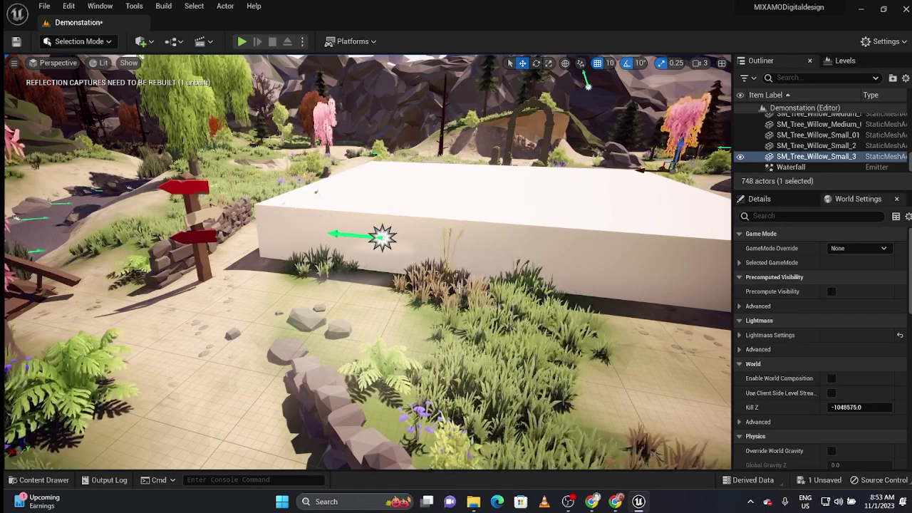
Step: Colour the MIXAMODUDE folder blue-violet in the content browser
key(ctrl+space)
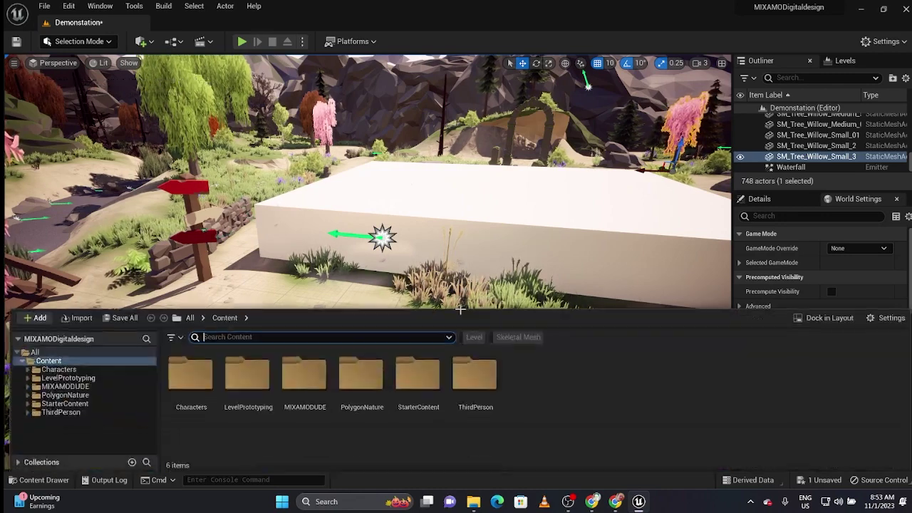
right_click(298, 394)
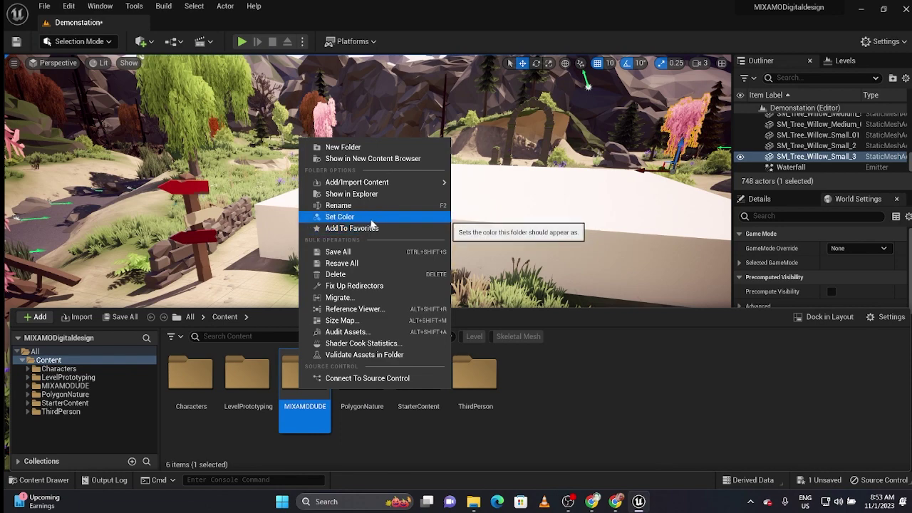
click(371, 224)
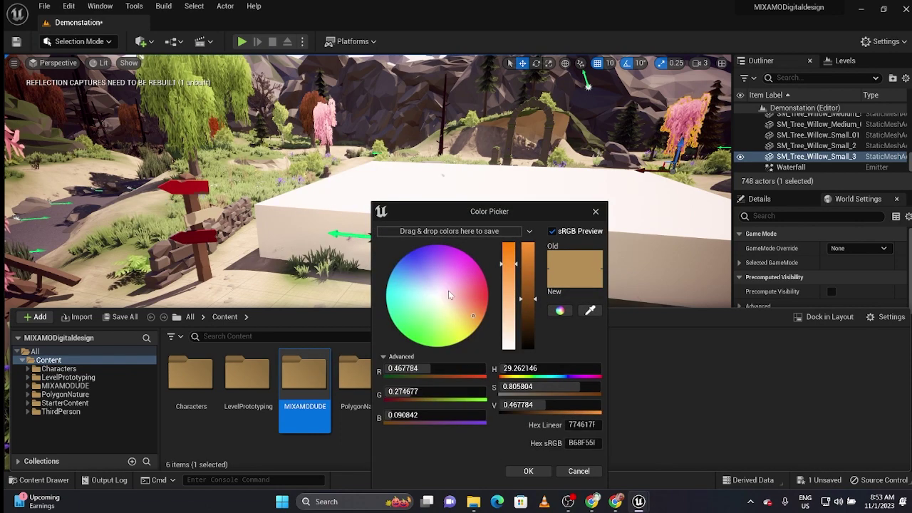
click(413, 260)
click(528, 472)
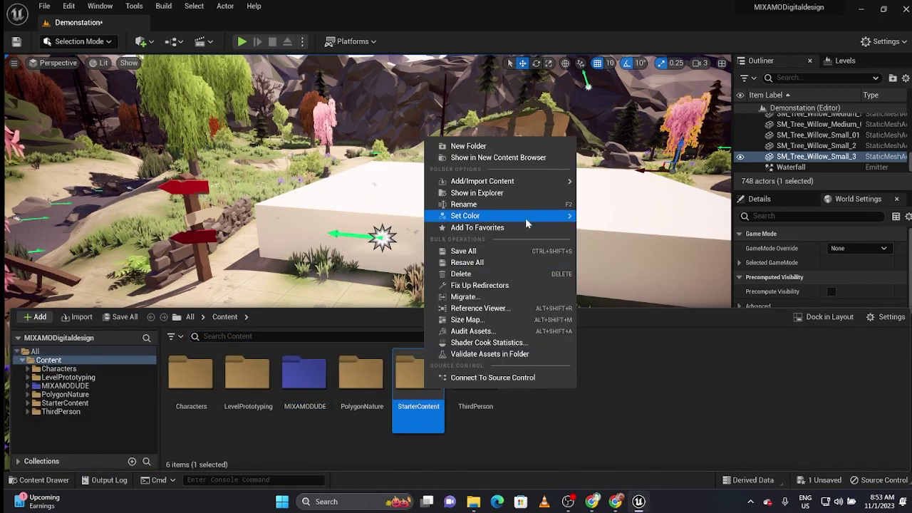
Step: Set the StarterContent folder colour to red
mouse_move(526, 218)
click(606, 218)
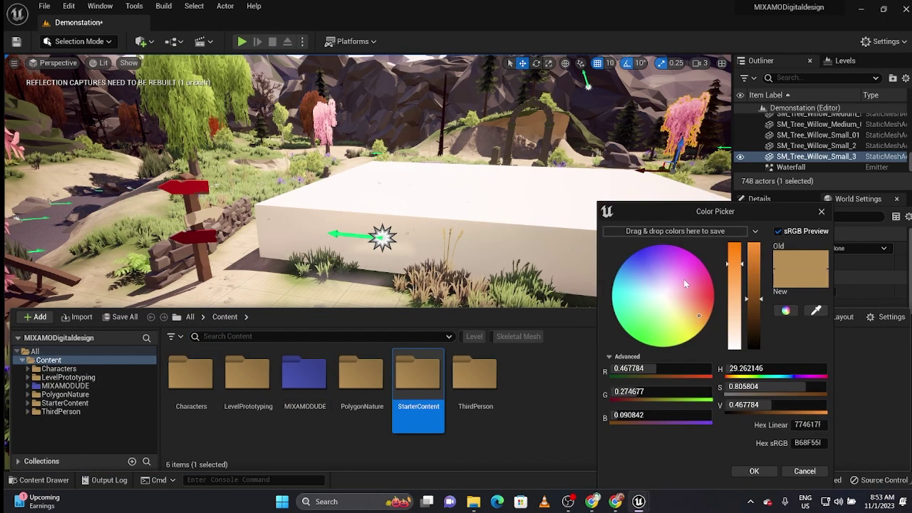
click(711, 300)
click(755, 471)
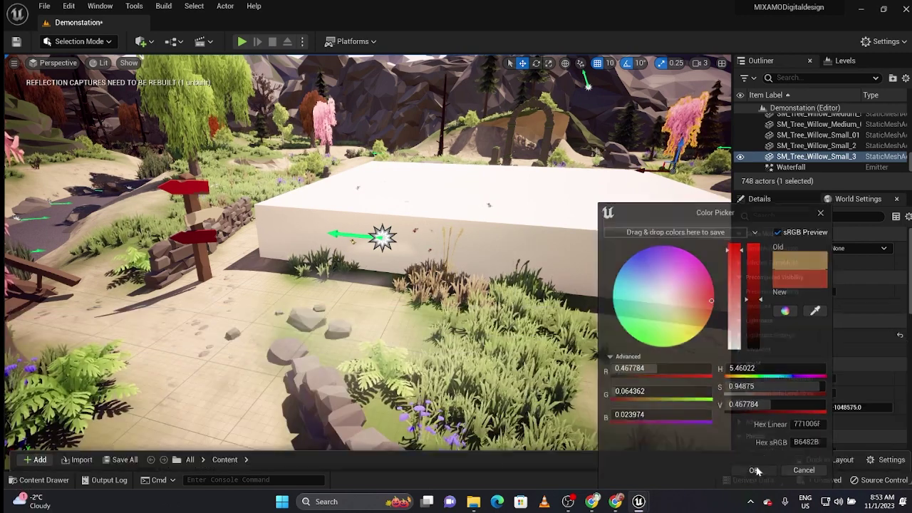
Step: Inside StarterContent, colour the Materials folder red and open it
click(45, 480)
double_click(407, 377)
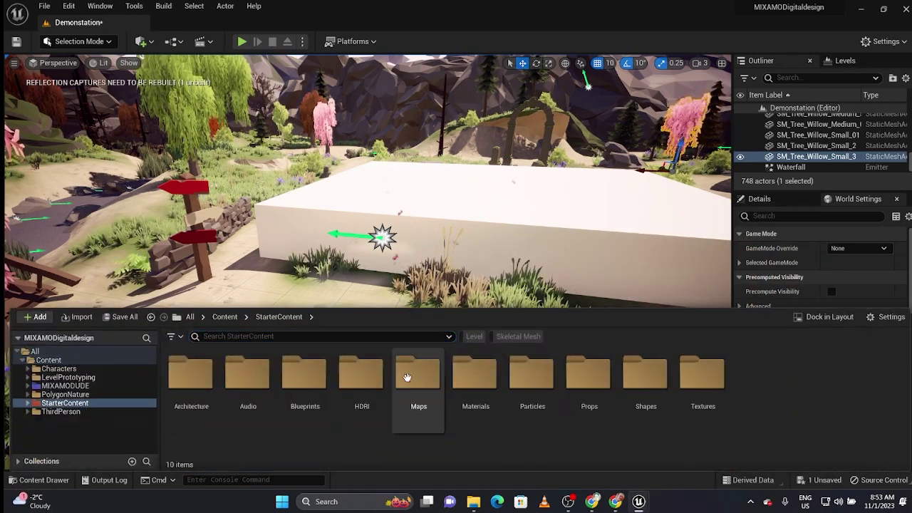
right_click(476, 387)
mouse_move(541, 211)
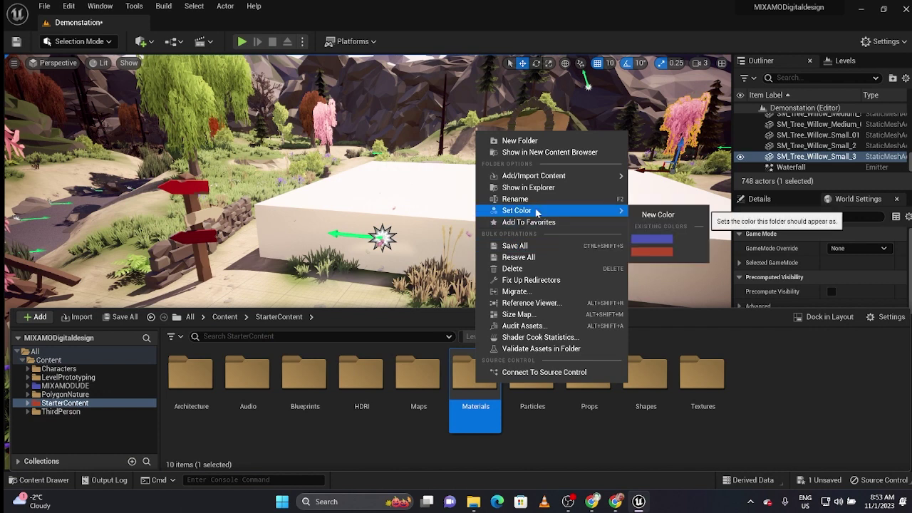
click(658, 255)
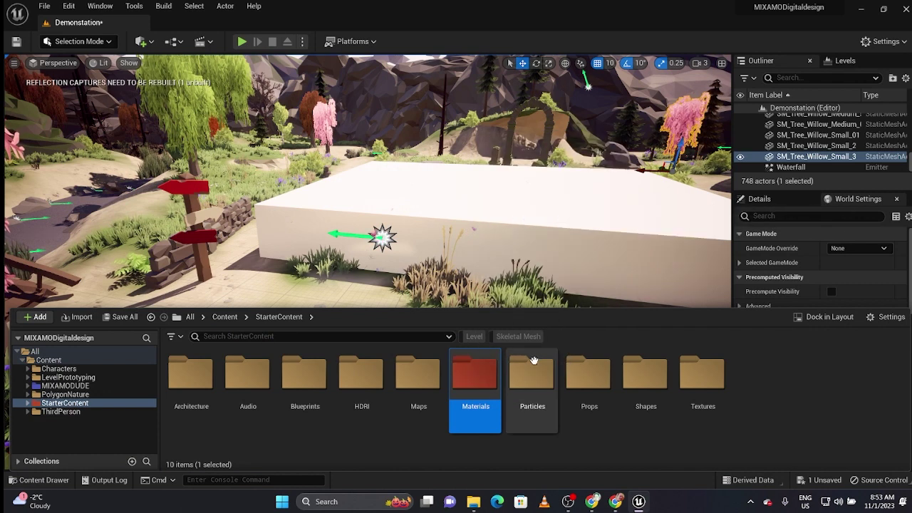
double_click(480, 374)
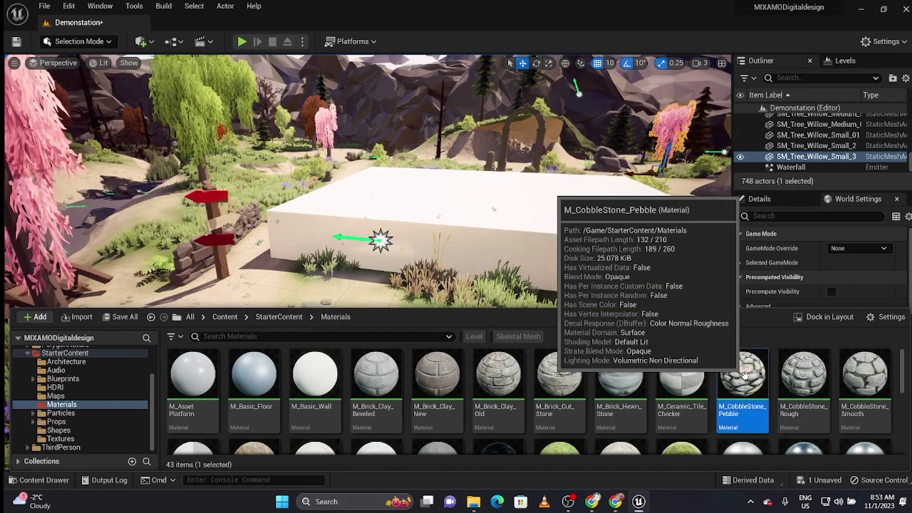
Step: Try M_CobbleStone_Pebble on the block, undo it, and apply M_Concrete_Grime instead
drag(743, 374, 538, 244)
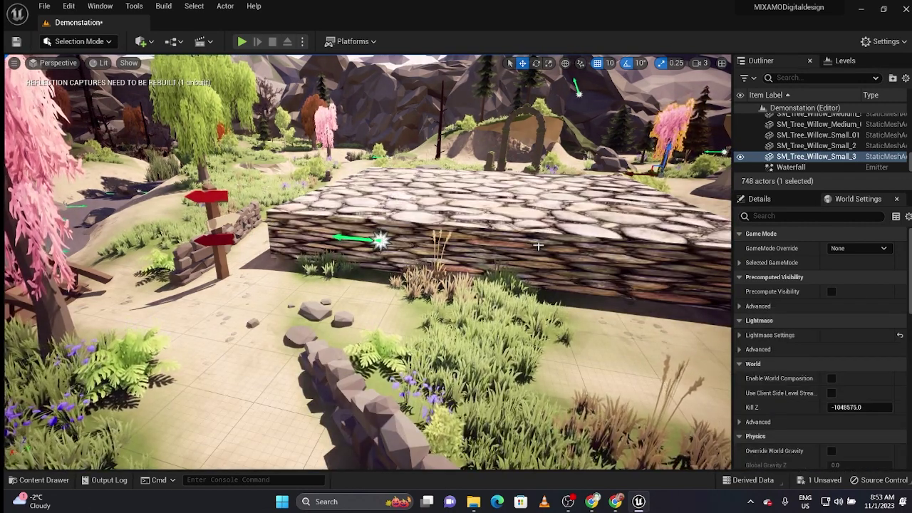
key(ctrl+z)
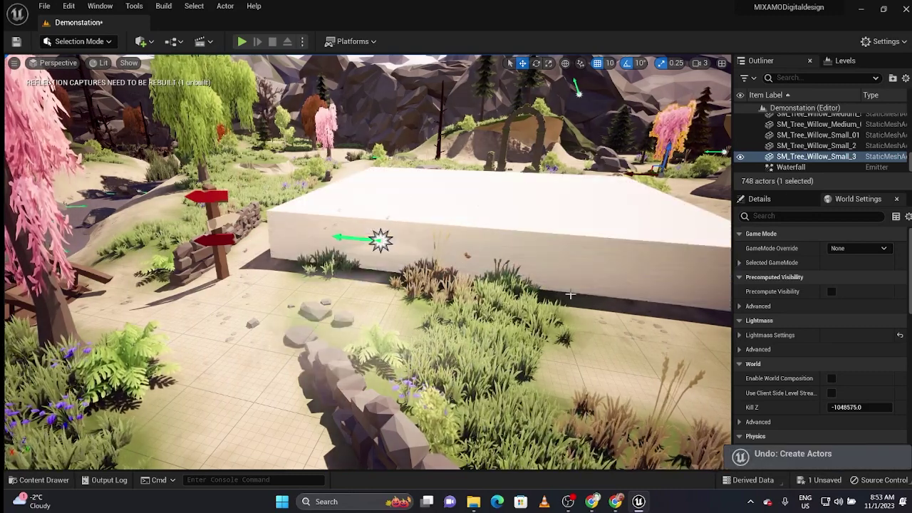
key(ctrl+space)
scroll(638, 367, down, 1)
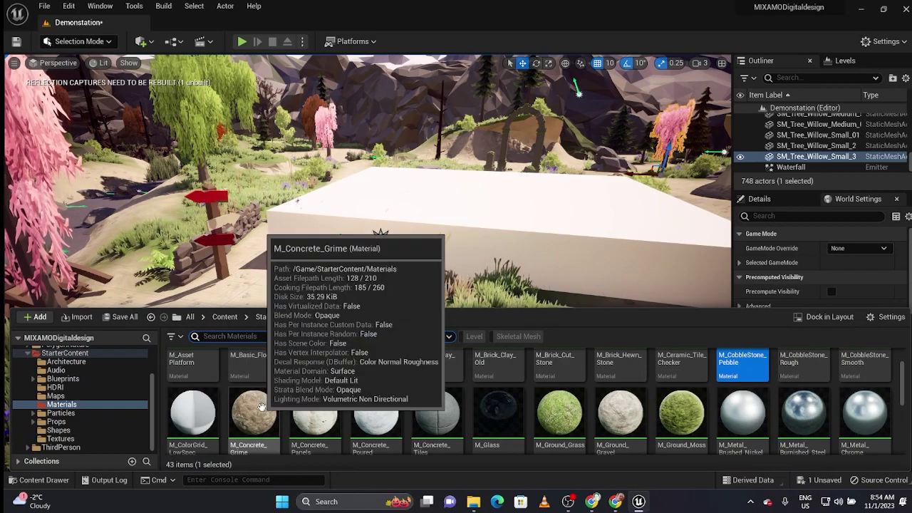
drag(253, 414, 421, 229)
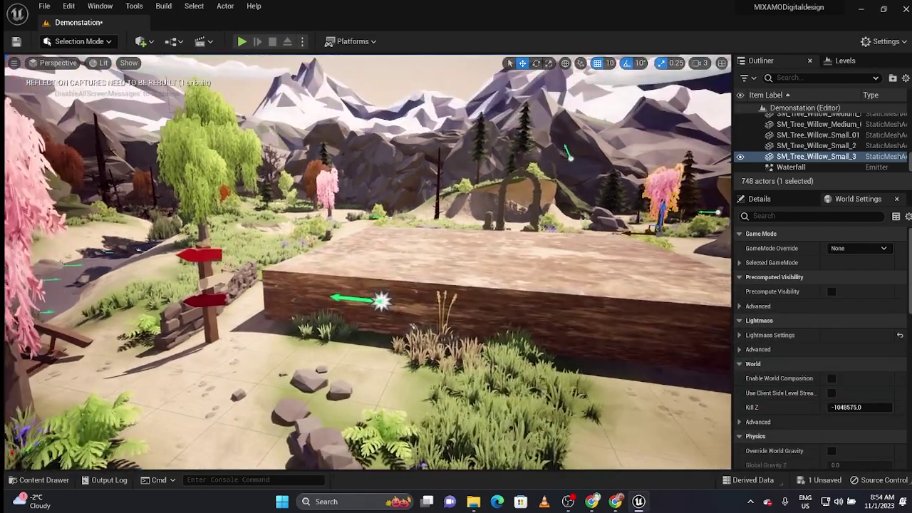
Step: Inspect the concrete block, selecting the nearby grass, the Cube and the road sign in turn
scroll(368, 262, up, 5)
scroll(367, 262, down, 5)
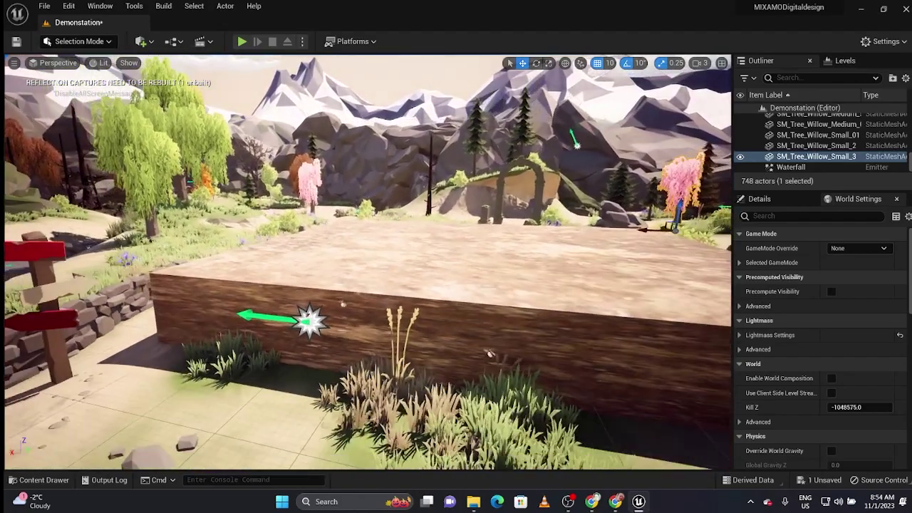
right_drag(416, 279, 416, 279)
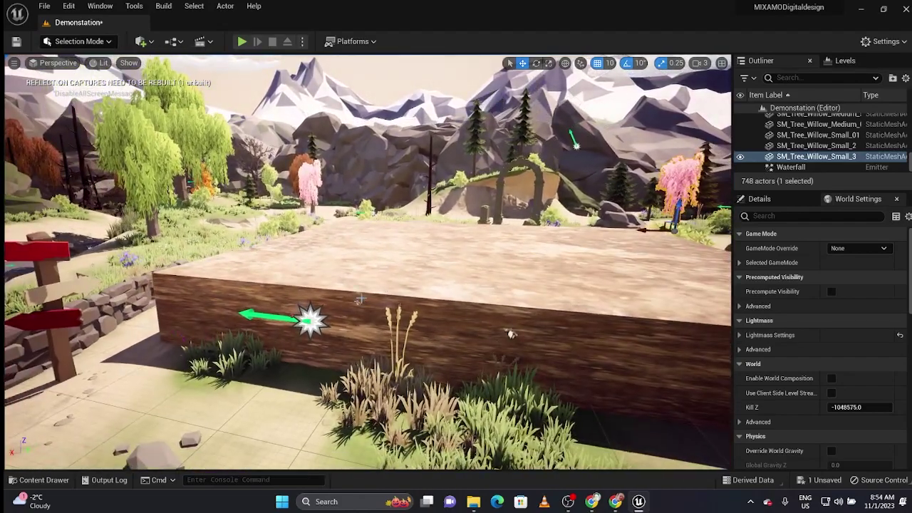
click(203, 360)
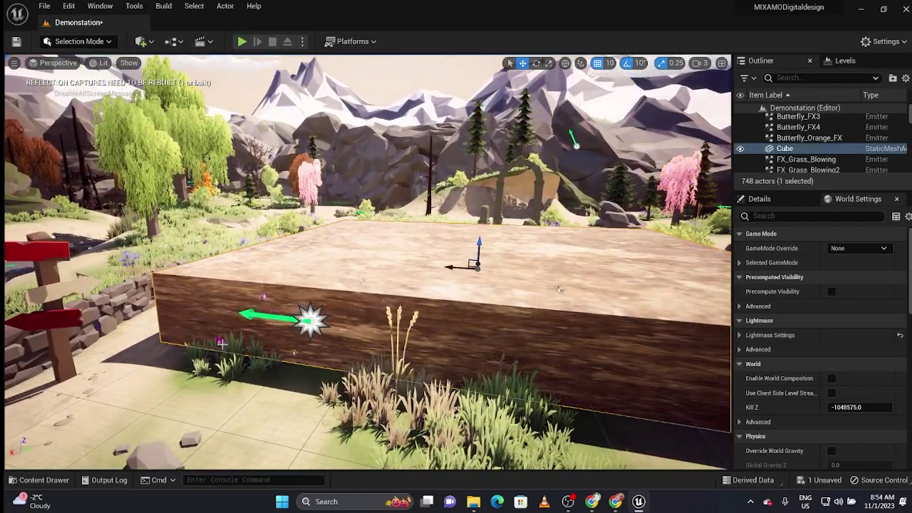
right_drag(223, 342, 232, 342)
click(325, 339)
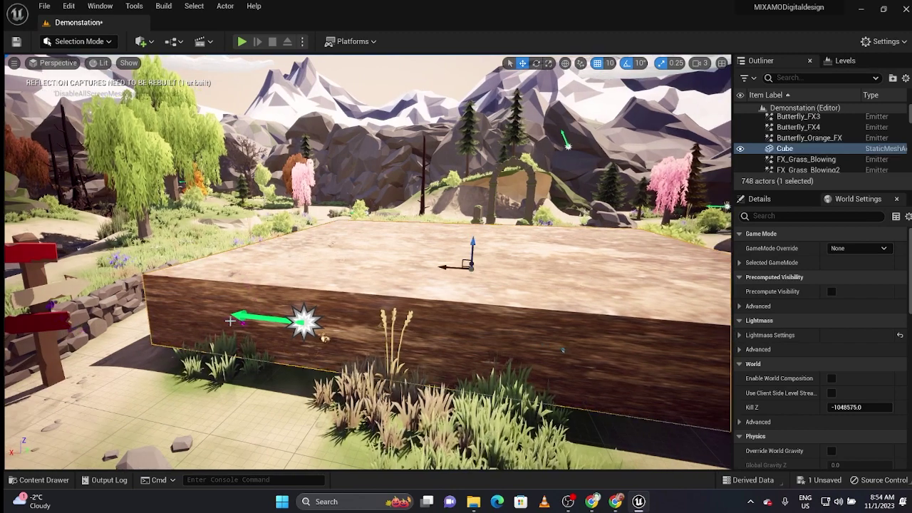
click(32, 280)
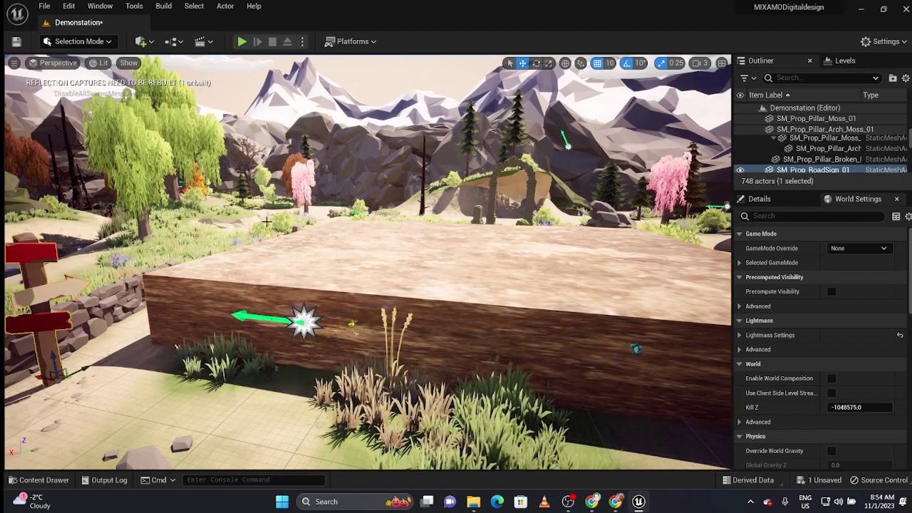
right_drag(267, 221, 307, 228)
key(ctrl+space)
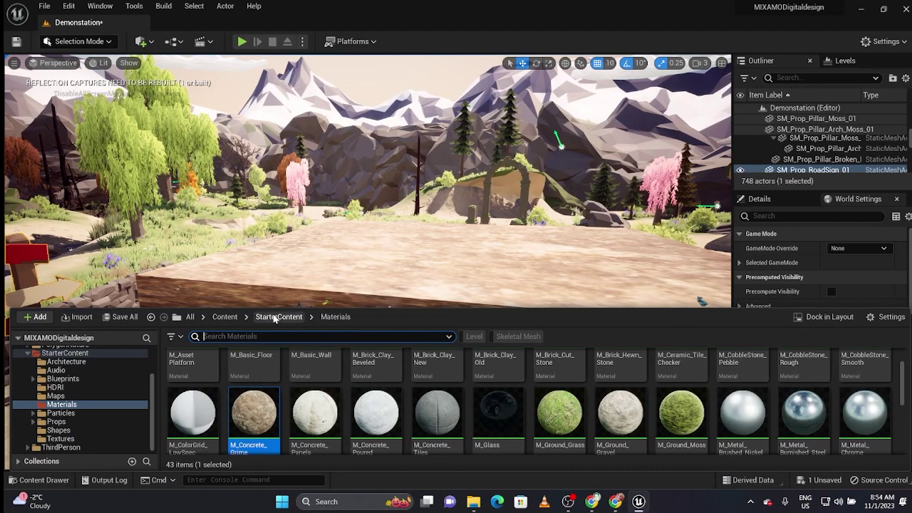
Step: From Content > PolygonNature > FX, place FX_Butterfly near the arch behind the block
click(275, 317)
click(225, 319)
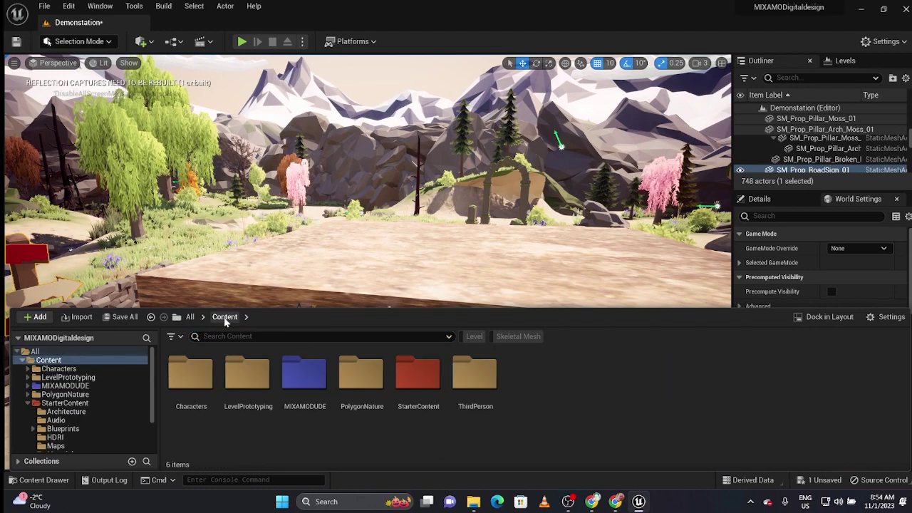
double_click(367, 367)
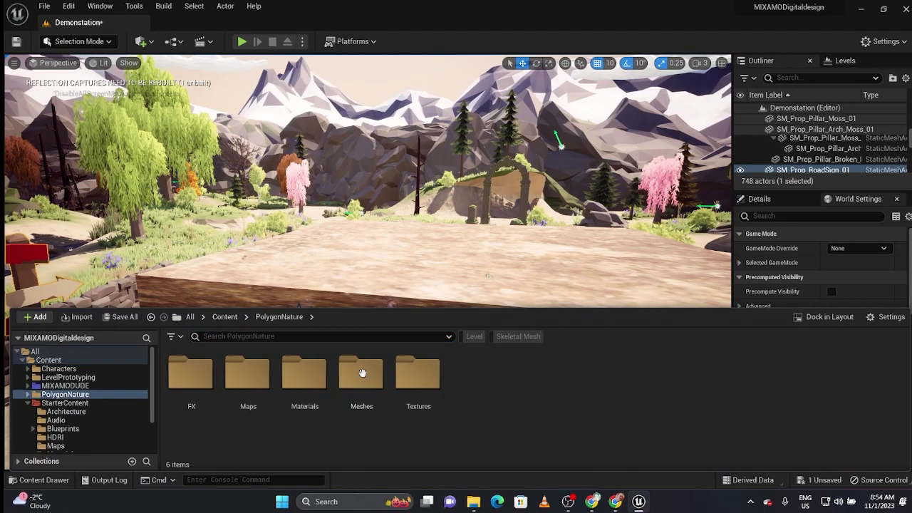
double_click(197, 376)
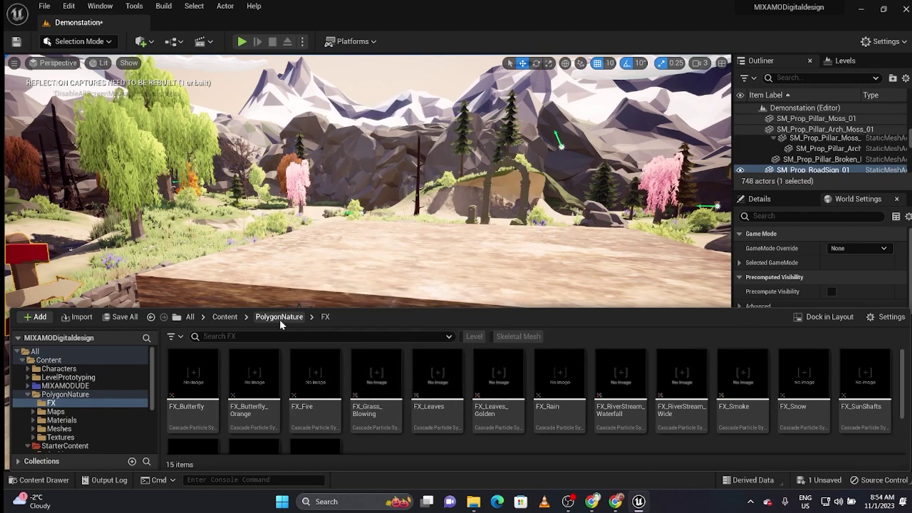
mouse_move(193, 377)
mouse_down()
mouse_move(290, 263)
mouse_move(442, 237)
mouse_up()
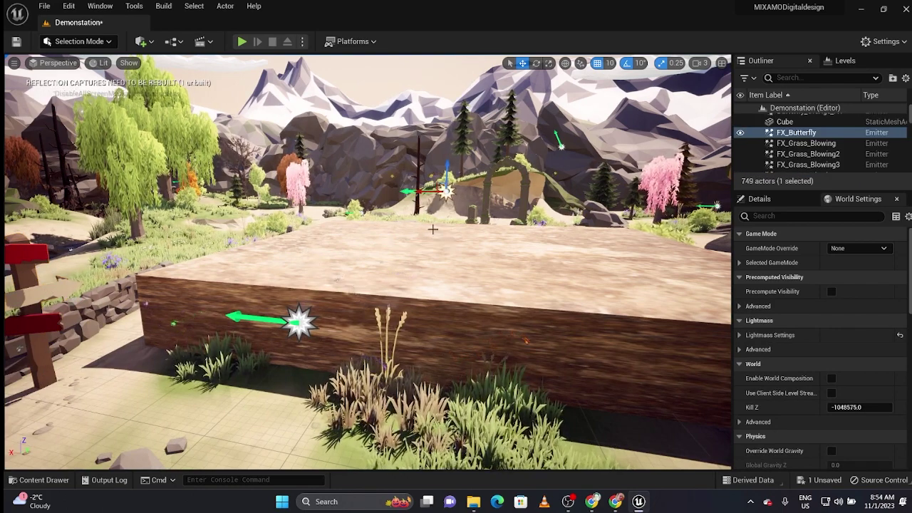
Step: Place FX_Smoke behind the block's right end
key(ctrl+space)
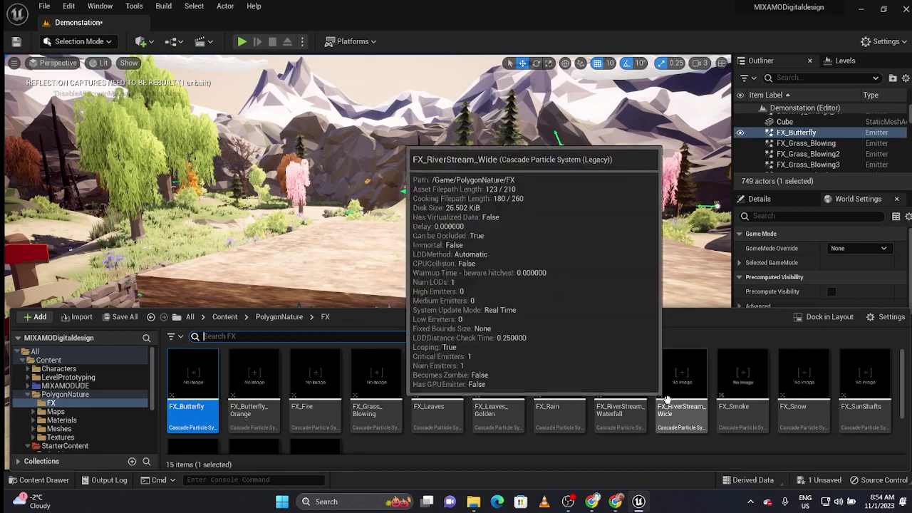
click(741, 385)
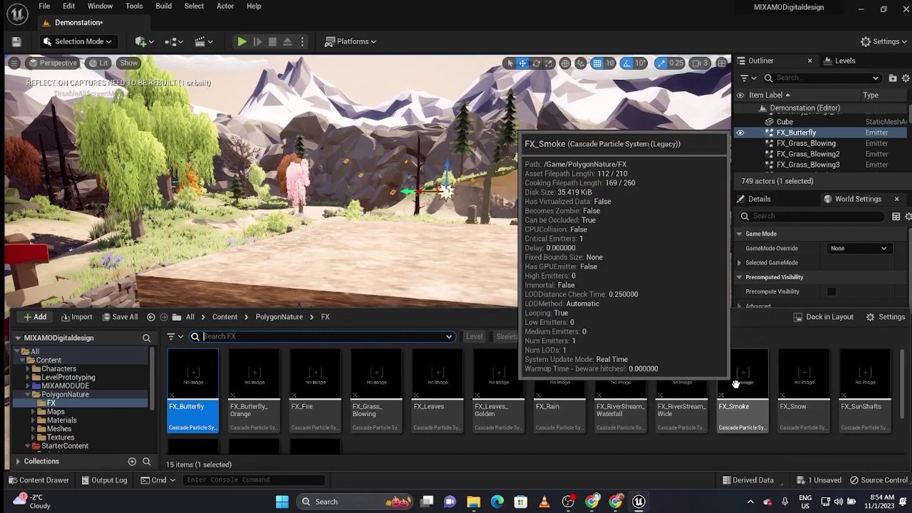
drag(709, 283, 636, 253)
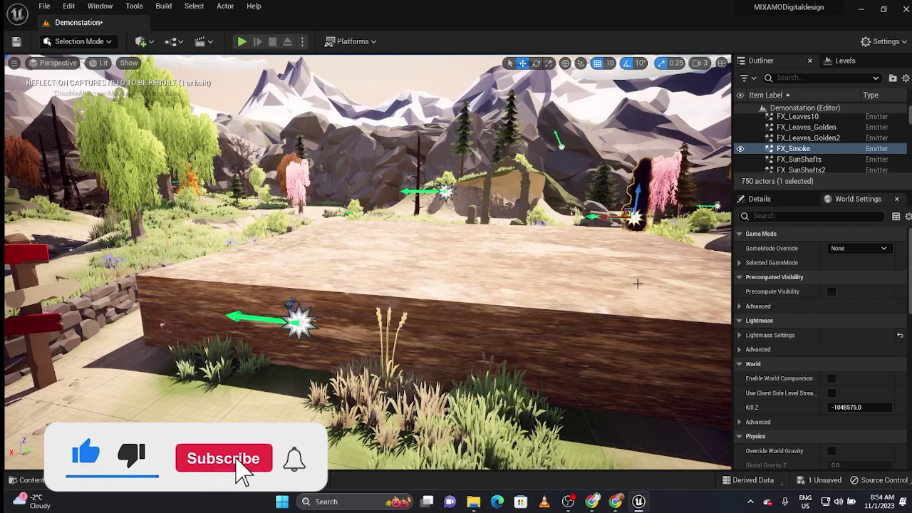
key(ctrl+space)
key(ctrl+space)
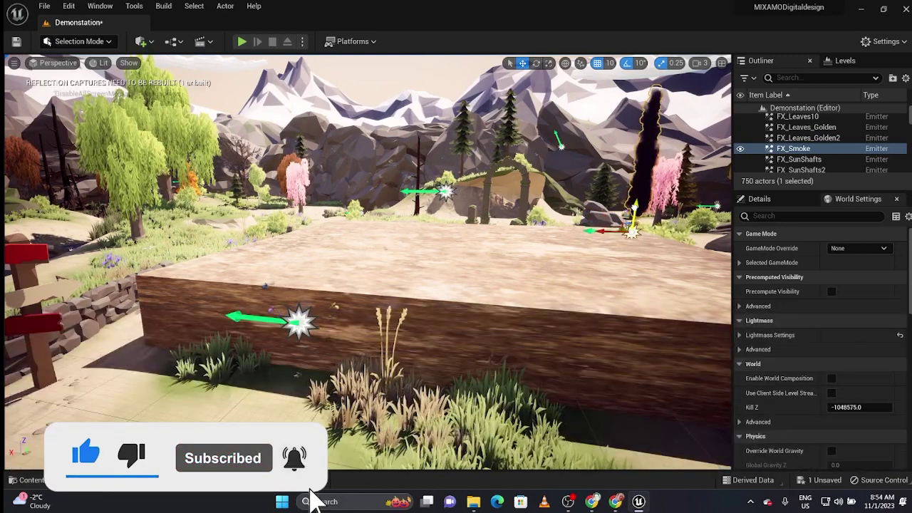
key(ctrl+space)
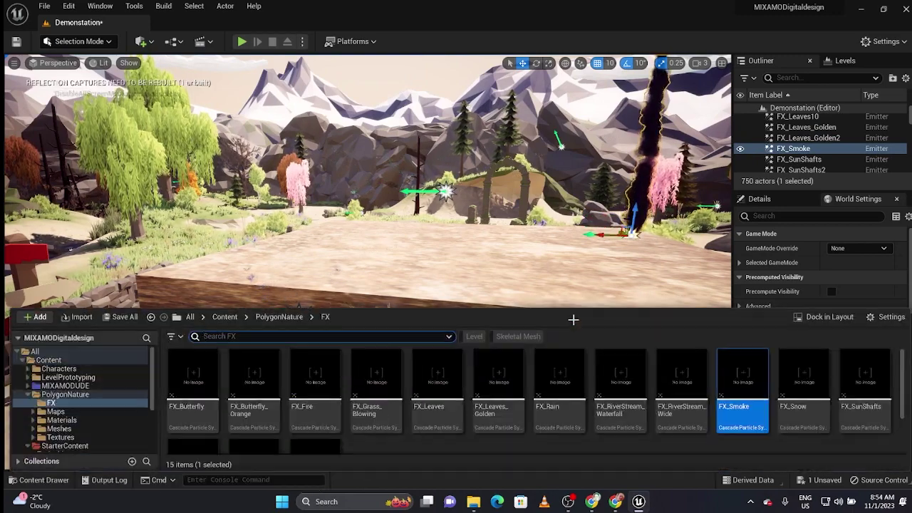
key(ctrl+space)
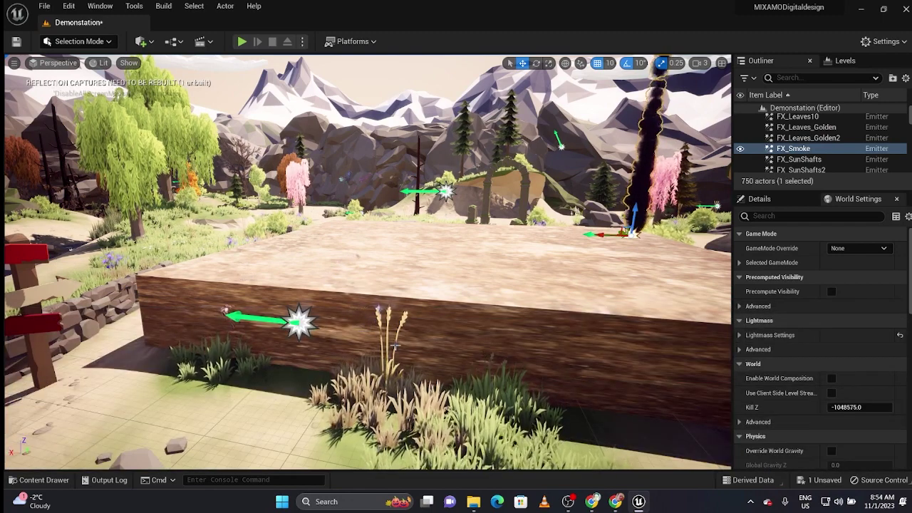